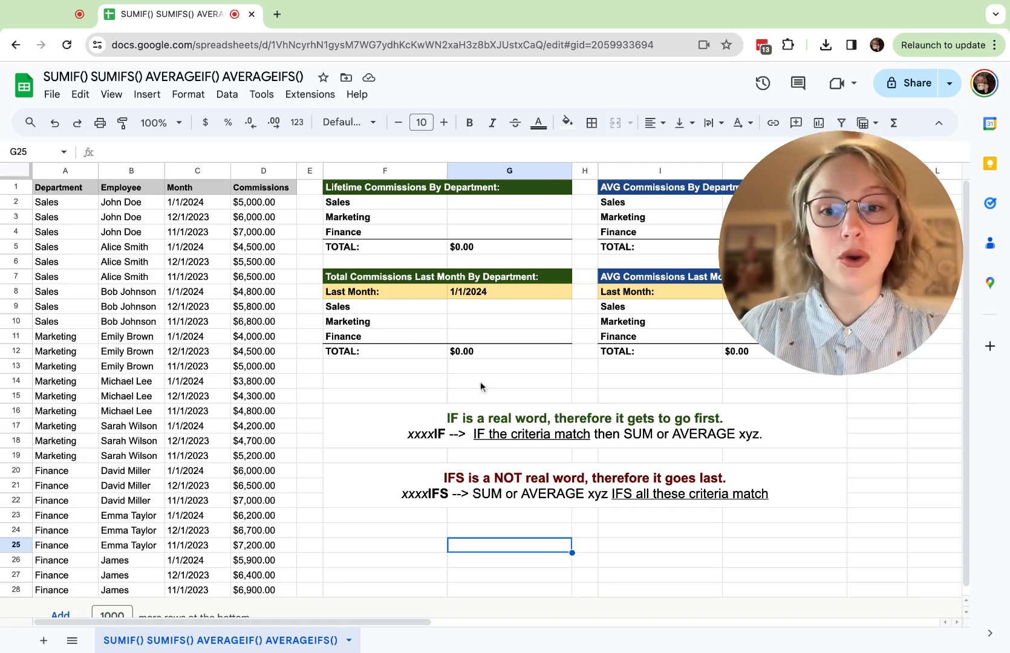
Step: Select the commission amounts in D2, D5, D7 and D23 together to see how they would be added manually
{"action": "left_click", "coordinate": [262, 205]}
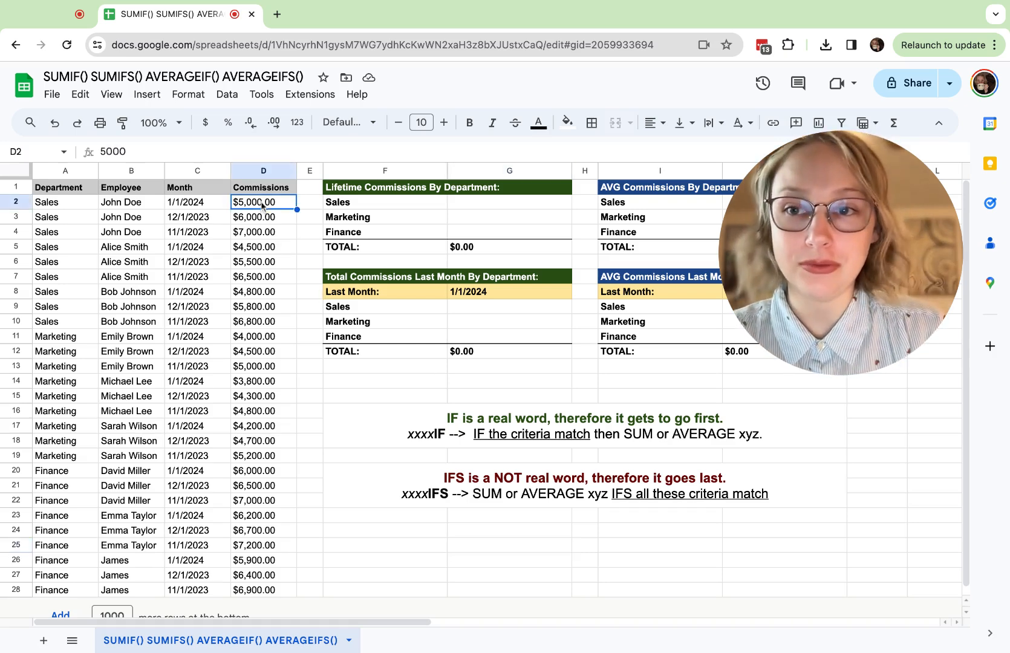
{"action": "left_click", "coordinate": [260, 247], "text": "ctrl"}
{"action": "left_click", "coordinate": [255, 277], "text": "ctrl"}
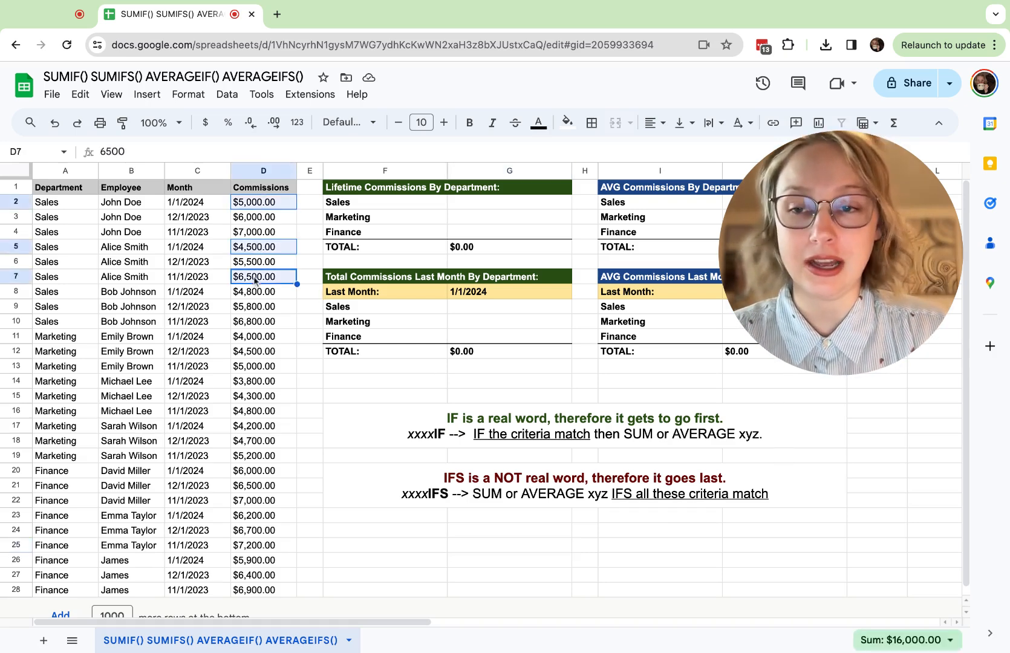
{"action": "left_click", "coordinate": [266, 519], "text": "ctrl"}
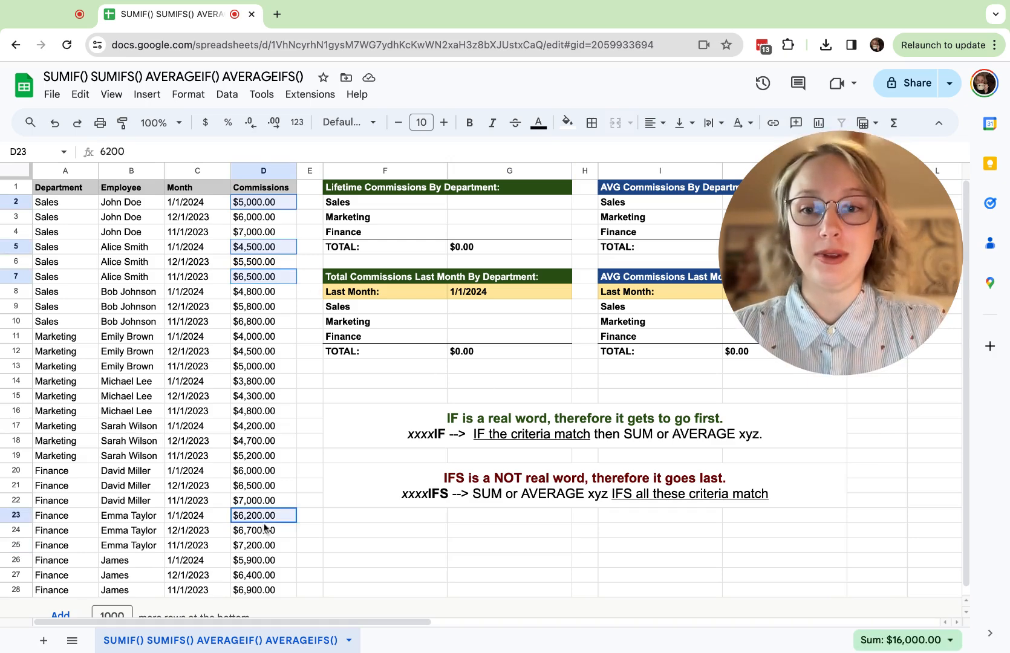
{"action": "left_click", "coordinate": [410, 461]}
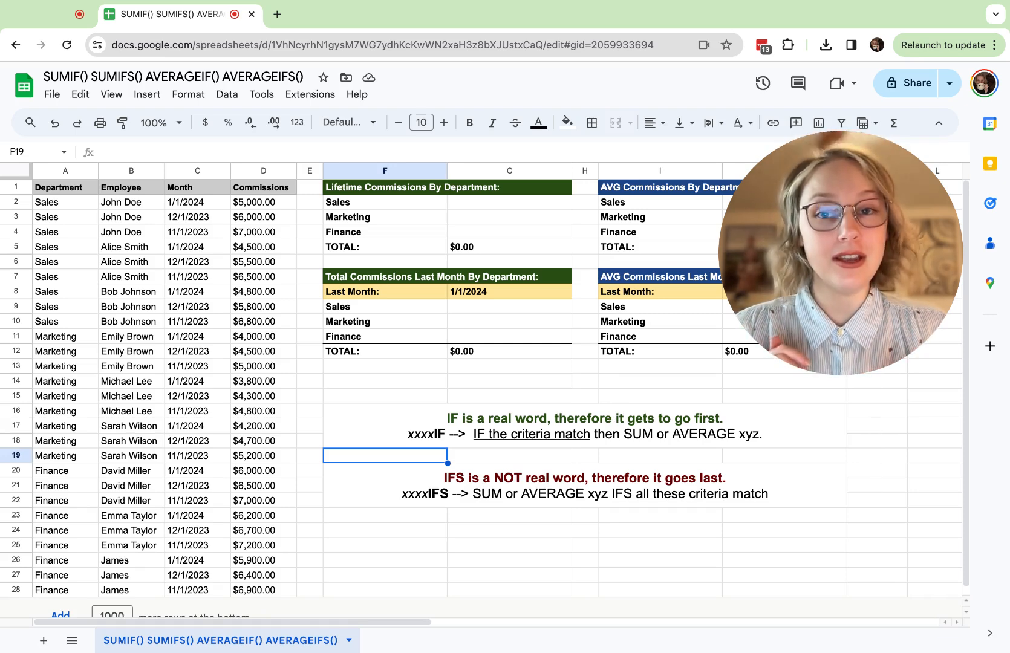
{"action": "left_click_drag", "start_coordinate": [875, 287], "coordinate": [778, 313]}
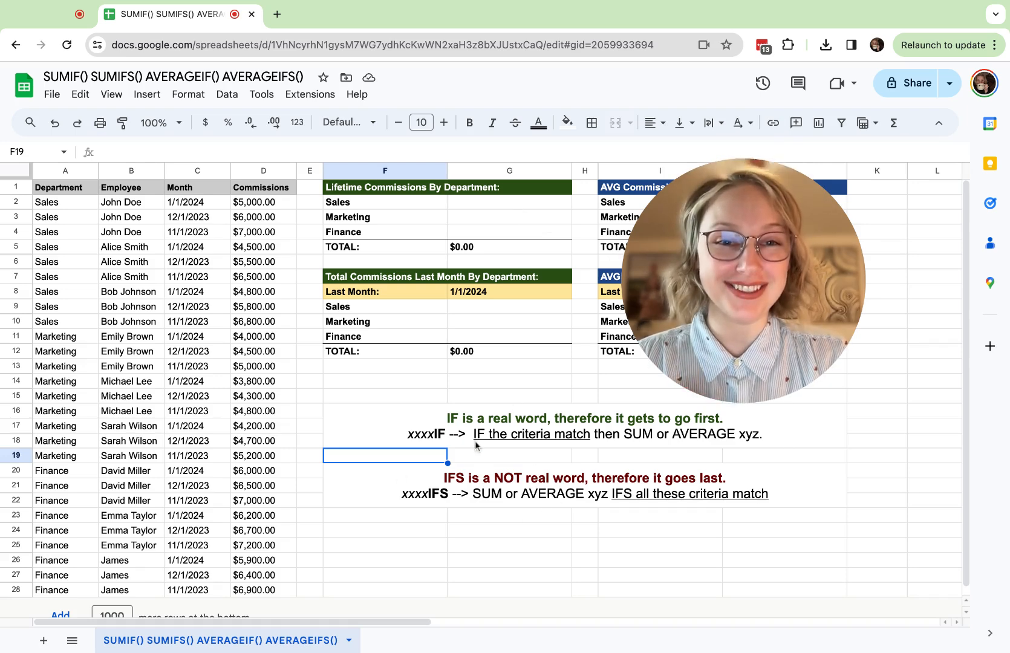
Step: Start a SUMIF formula in G2 for Sales lifetime commissions, with A:A as the range and F2 as the criterion
{"action": "left_click", "coordinate": [471, 203]}
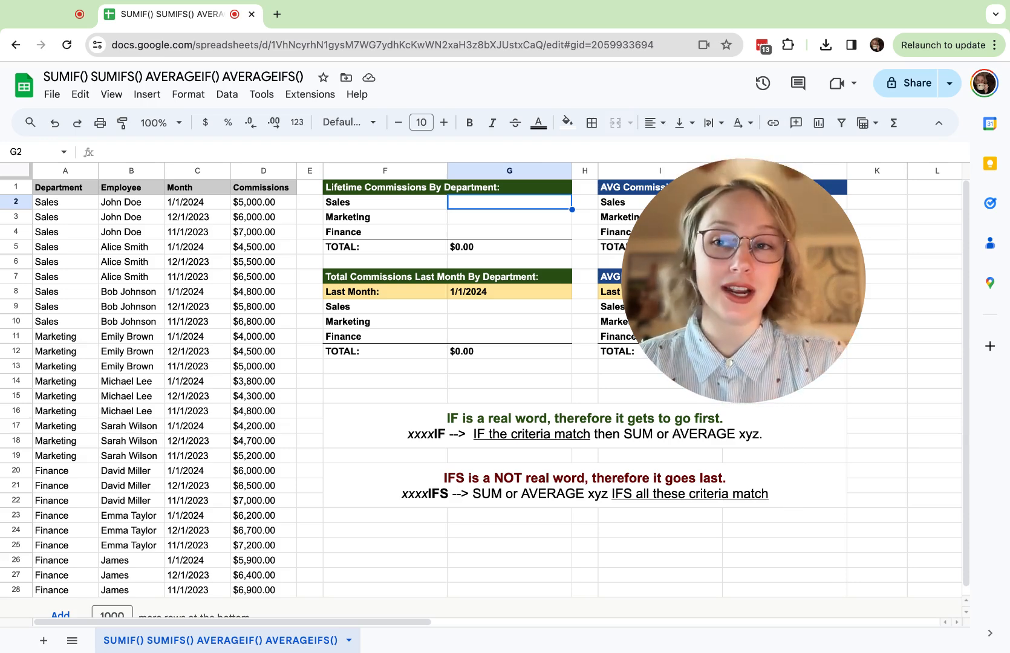
{"action": "left_click", "coordinate": [400, 205]}
{"action": "left_click", "coordinate": [484, 215]}
{"action": "key", "text": "Up"}
{"action": "type", "text": "="}
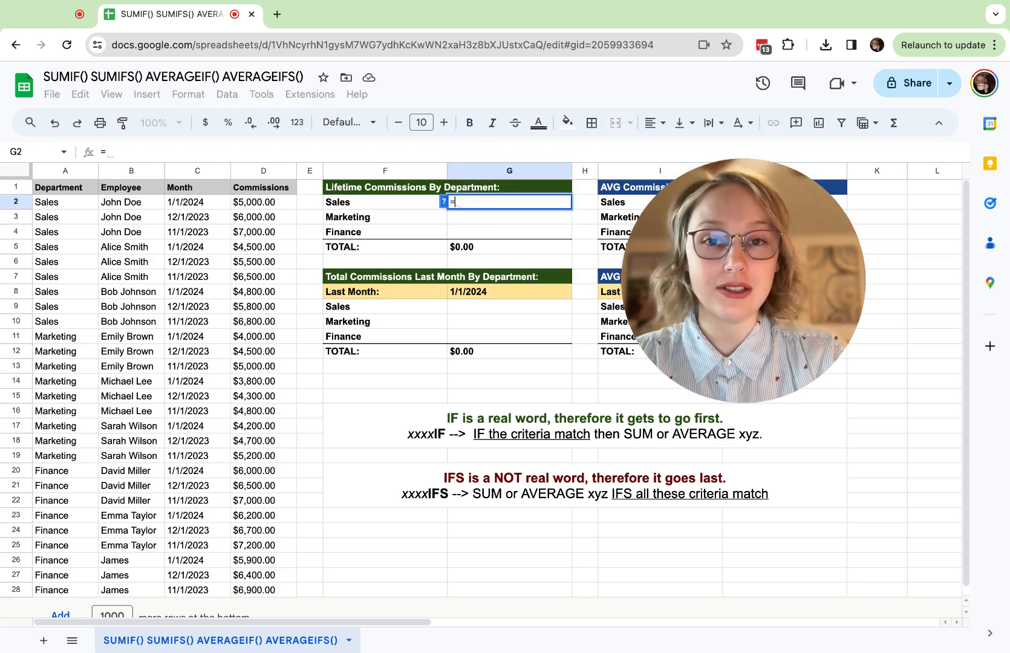
{"action": "type", "text": "SUMIF("}
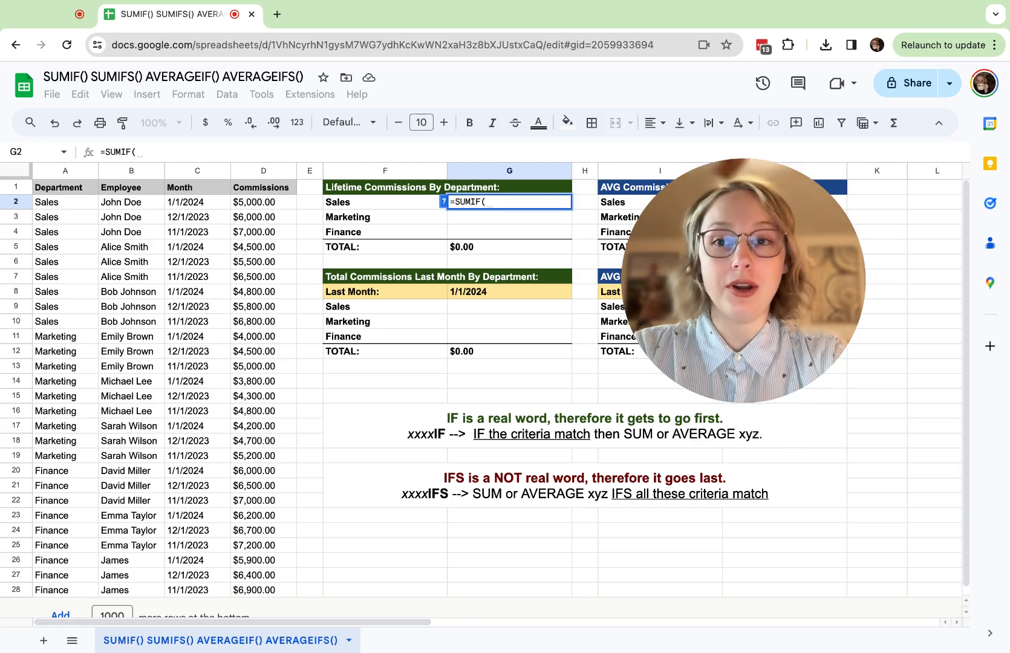
{"action": "left_click", "coordinate": [55, 171]}
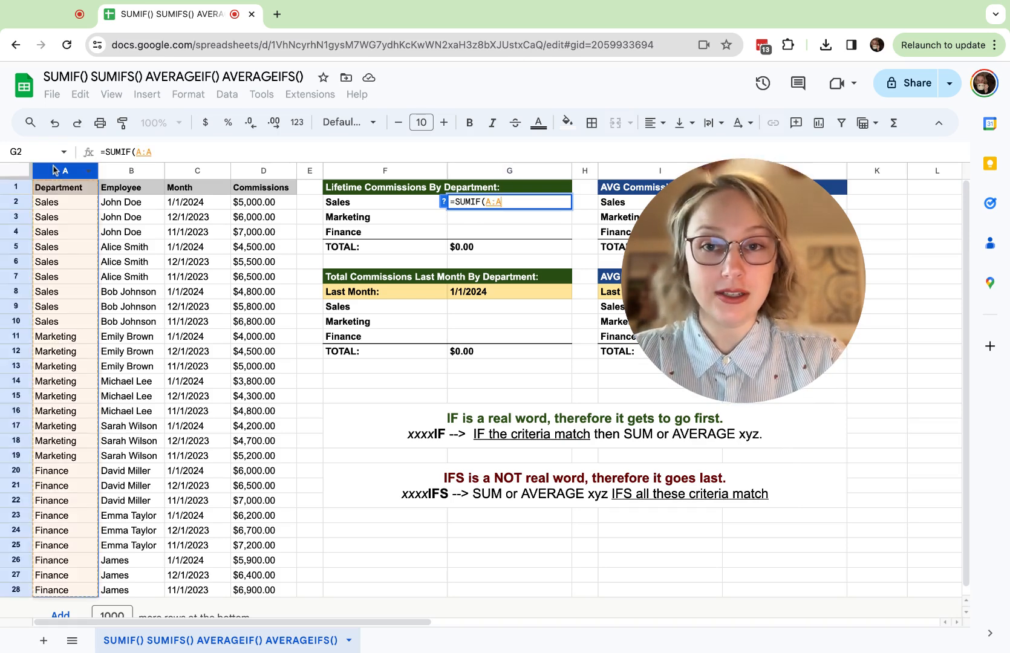
{"action": "type", "text": ","}
{"action": "left_click", "coordinate": [354, 207]}
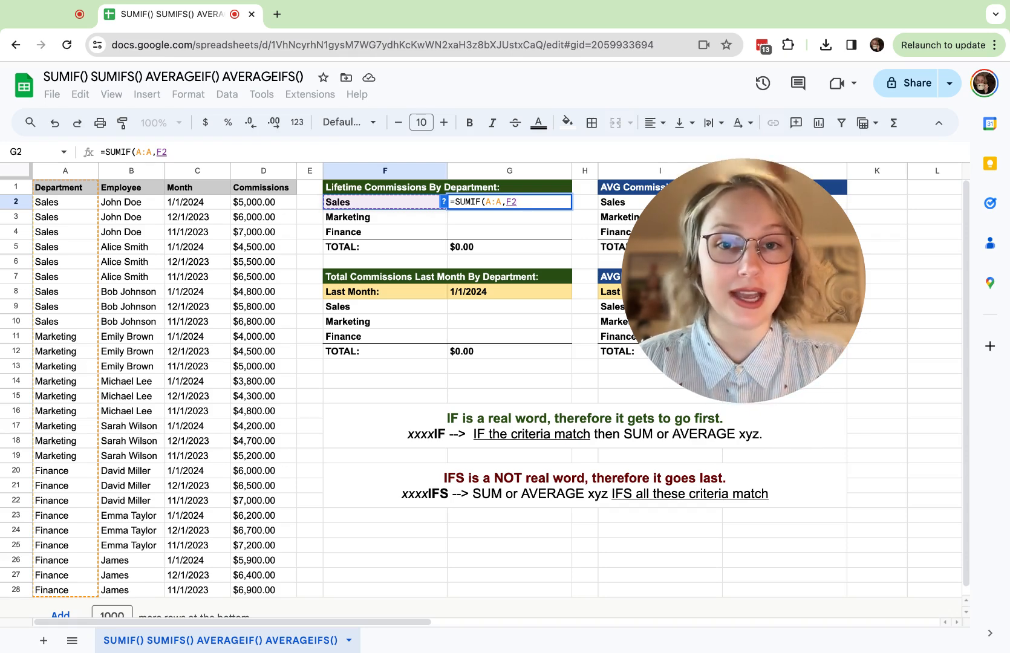
Step: Complete the G2 SUMIF formula with D:D as the sum range and fill it down through G4
{"action": "left_click", "coordinate": [532, 203]}
{"action": "type", "text": ","}
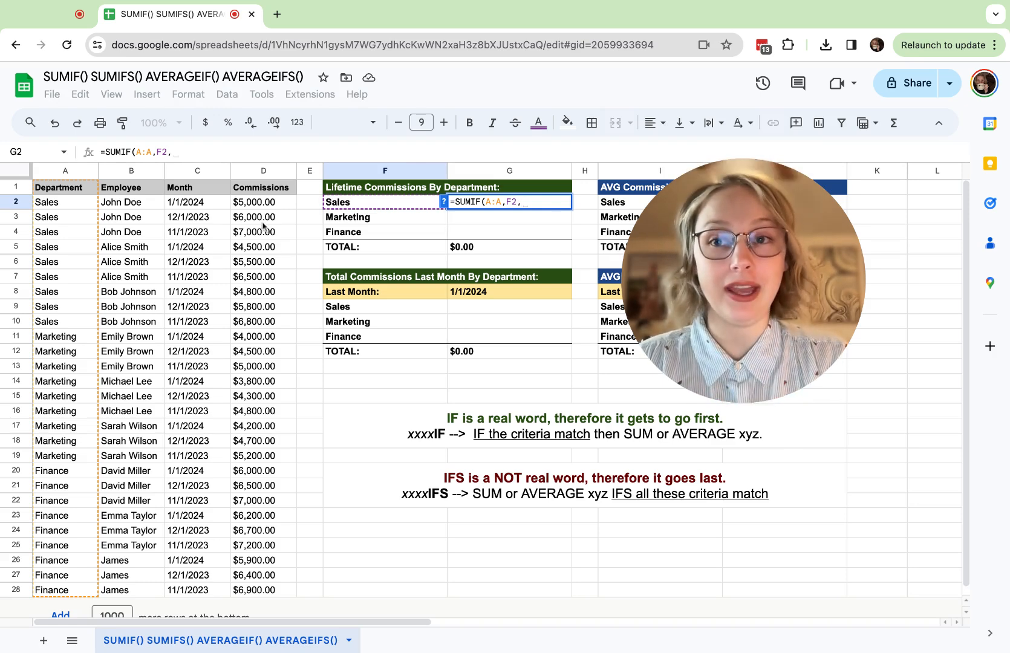
{"action": "left_click", "coordinate": [253, 173]}
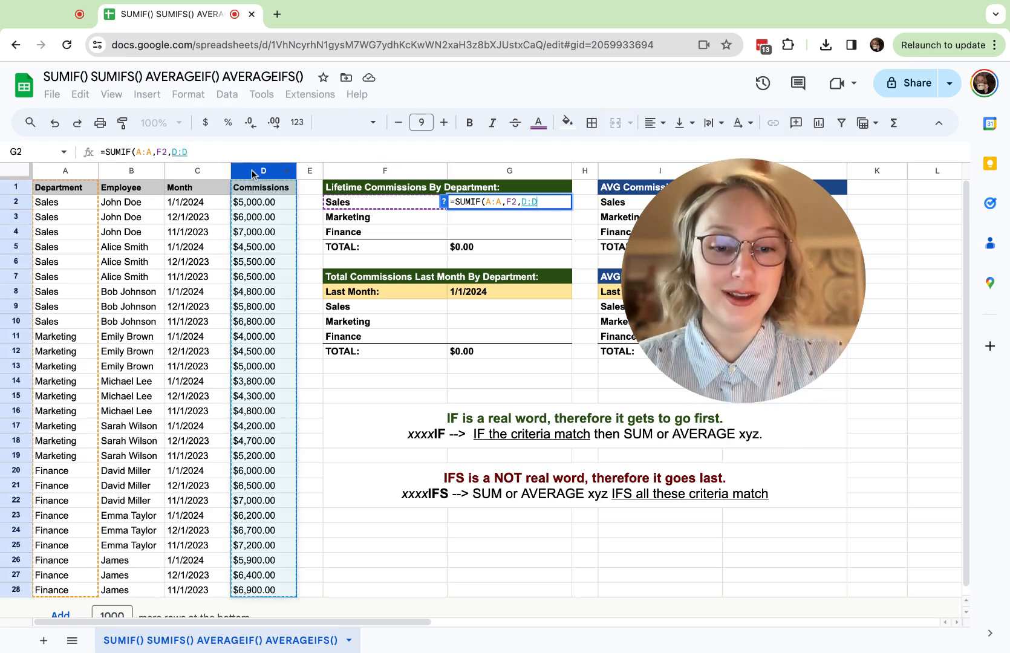
{"action": "key", "text": "Return"}
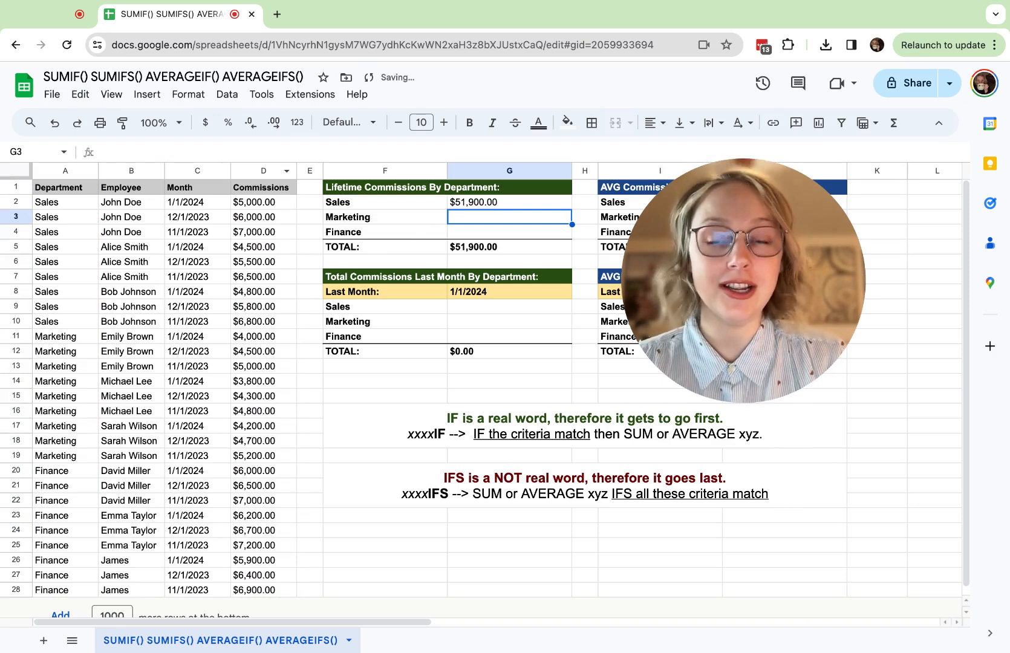
{"action": "left_click", "coordinate": [560, 204]}
{"action": "left_click_drag", "start_coordinate": [570, 207], "coordinate": [569, 240]}
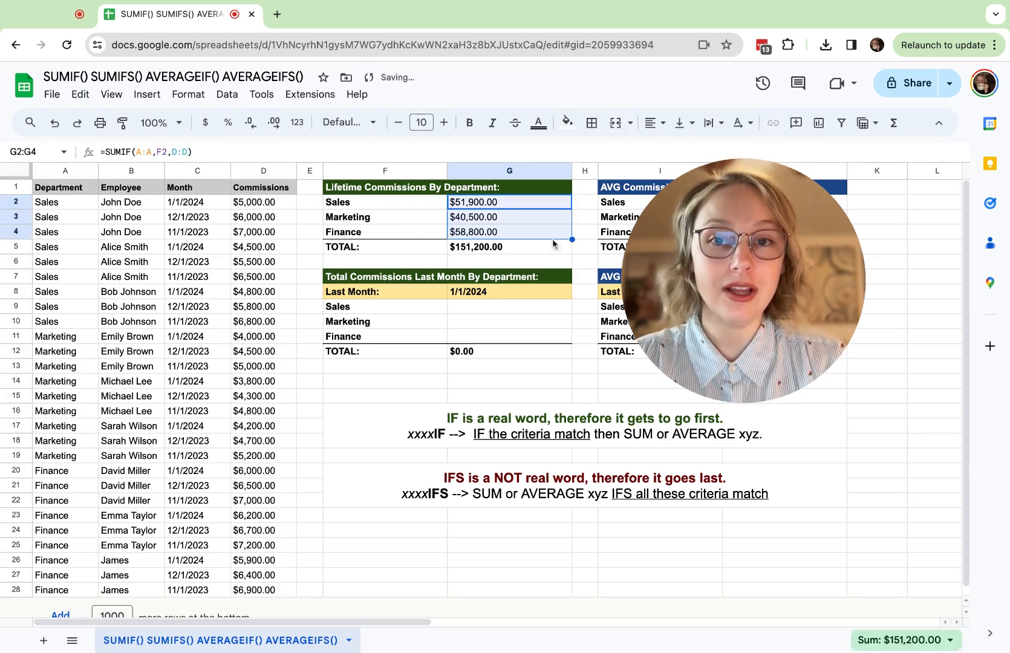
Step: Start a SUMIFS formula in G9 with D:D as the sum range and A:A matching F9 as the first criterion
{"action": "left_click", "coordinate": [472, 308]}
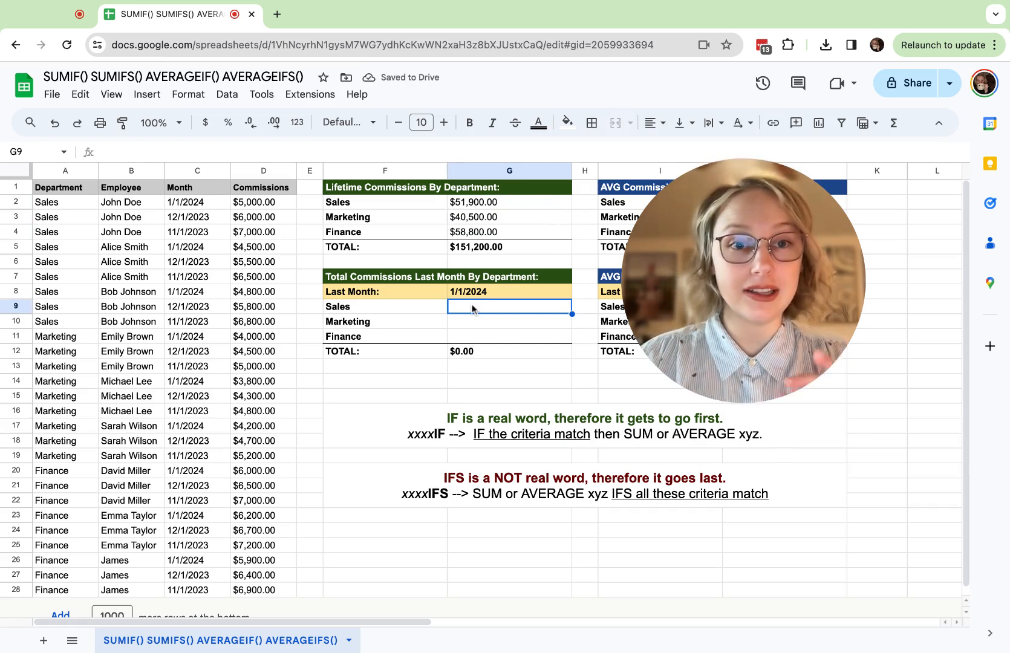
{"action": "type", "text": "="}
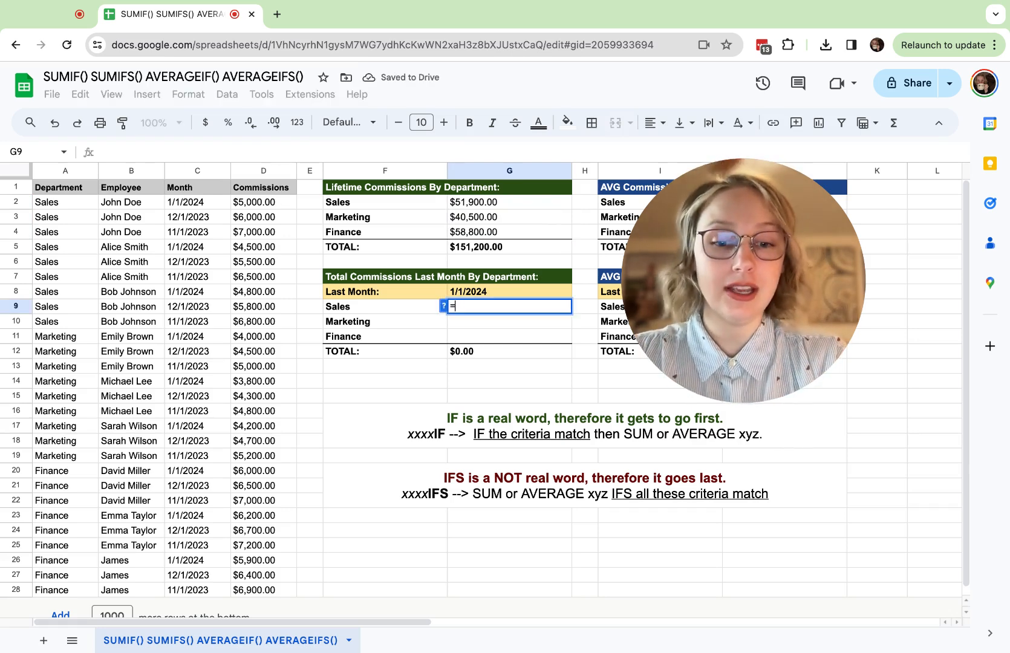
{"action": "type", "text": "SUMIFS"}
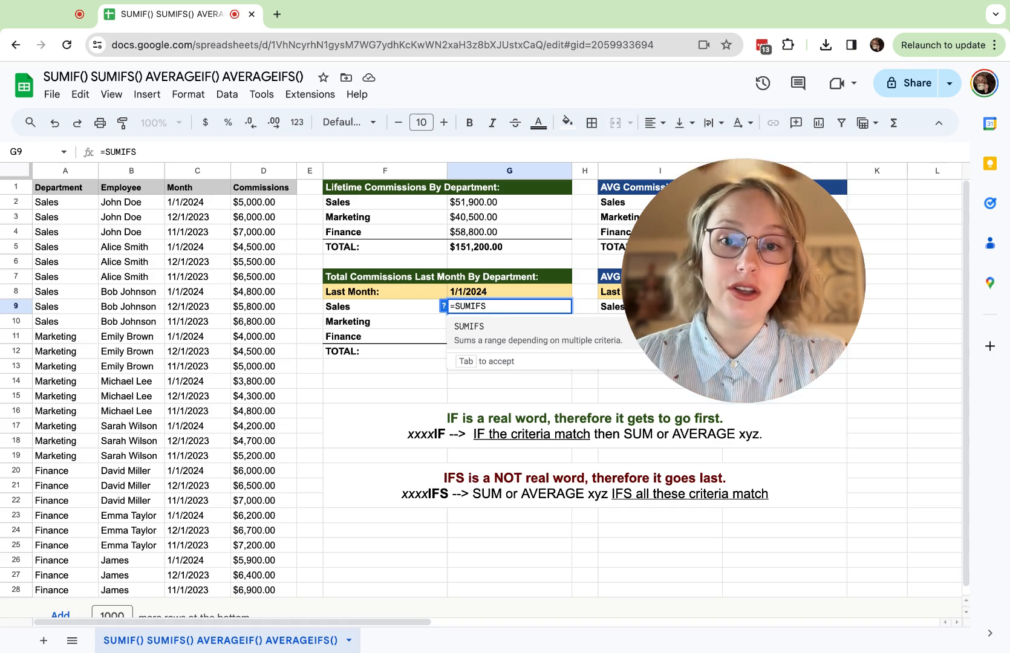
{"action": "type", "text": "("}
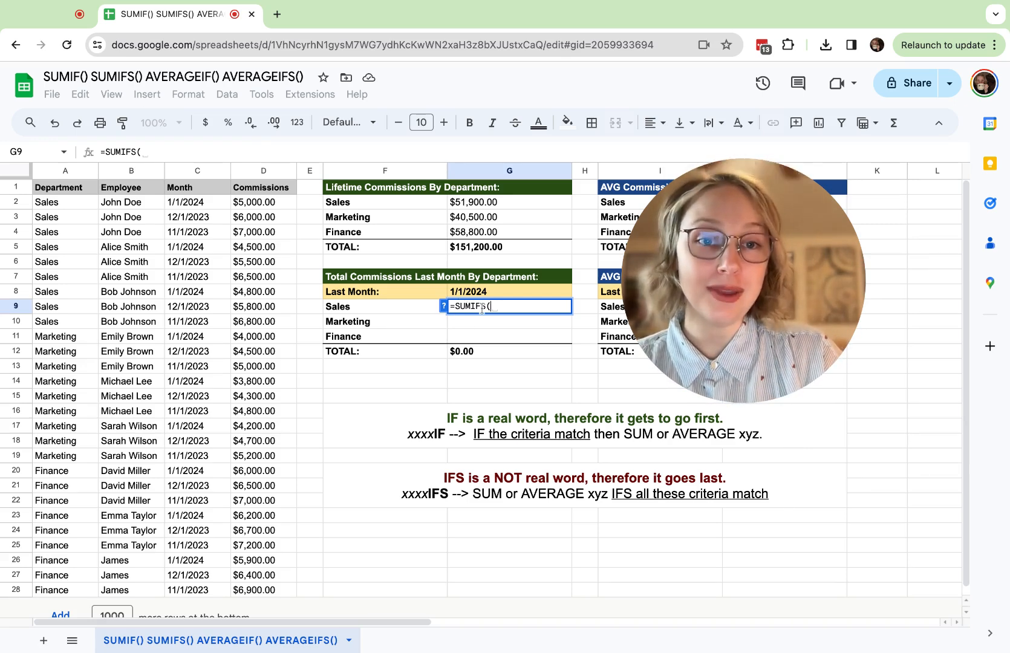
{"action": "left_click", "coordinate": [255, 173]}
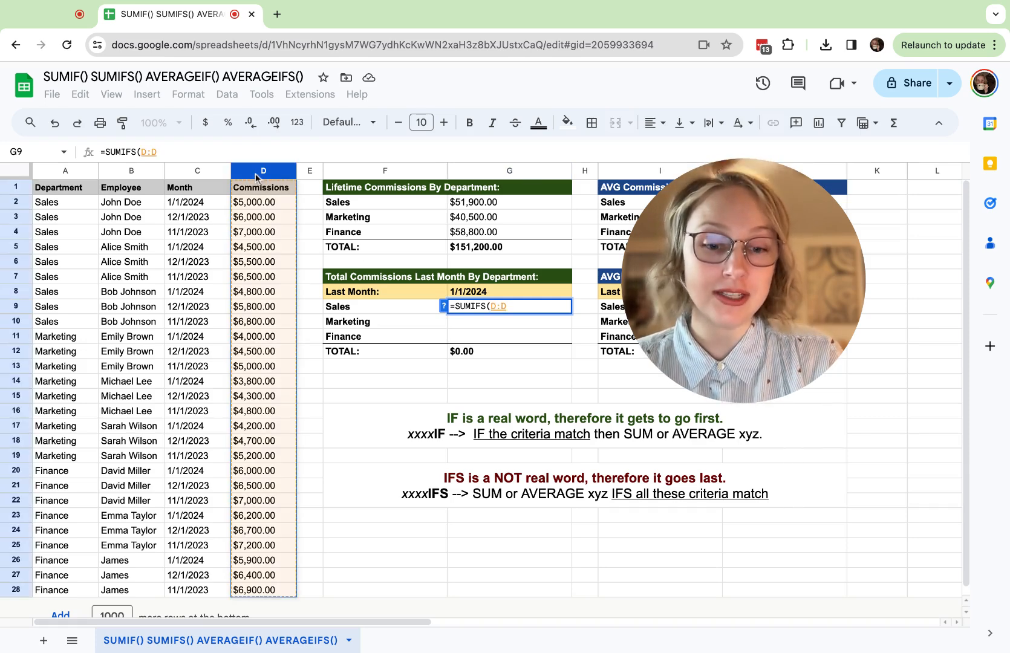
{"action": "type", "text": ","}
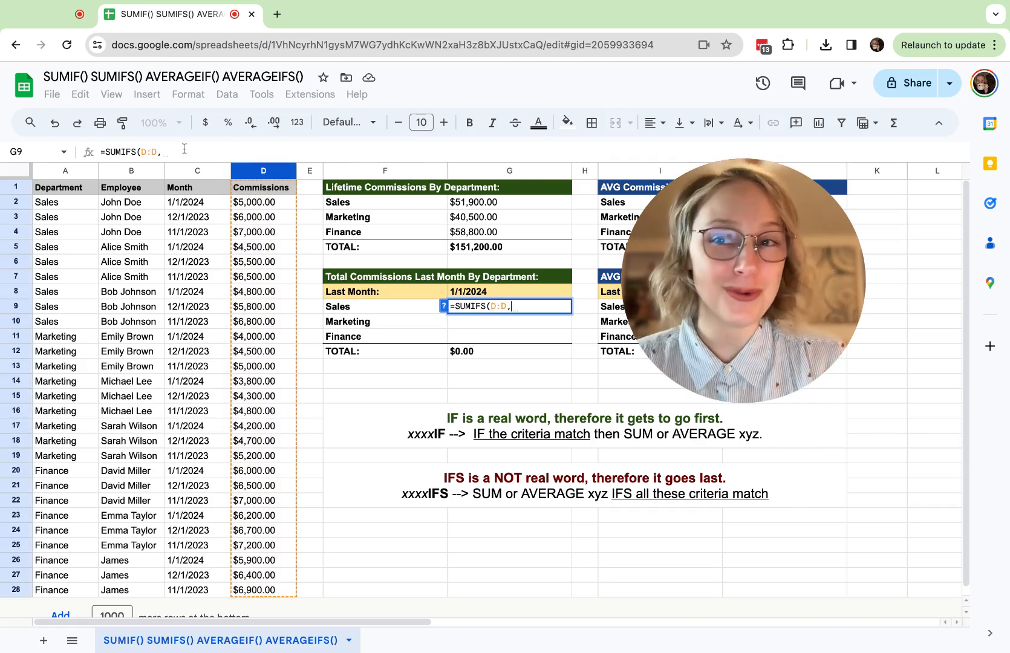
{"action": "left_click", "coordinate": [60, 172]}
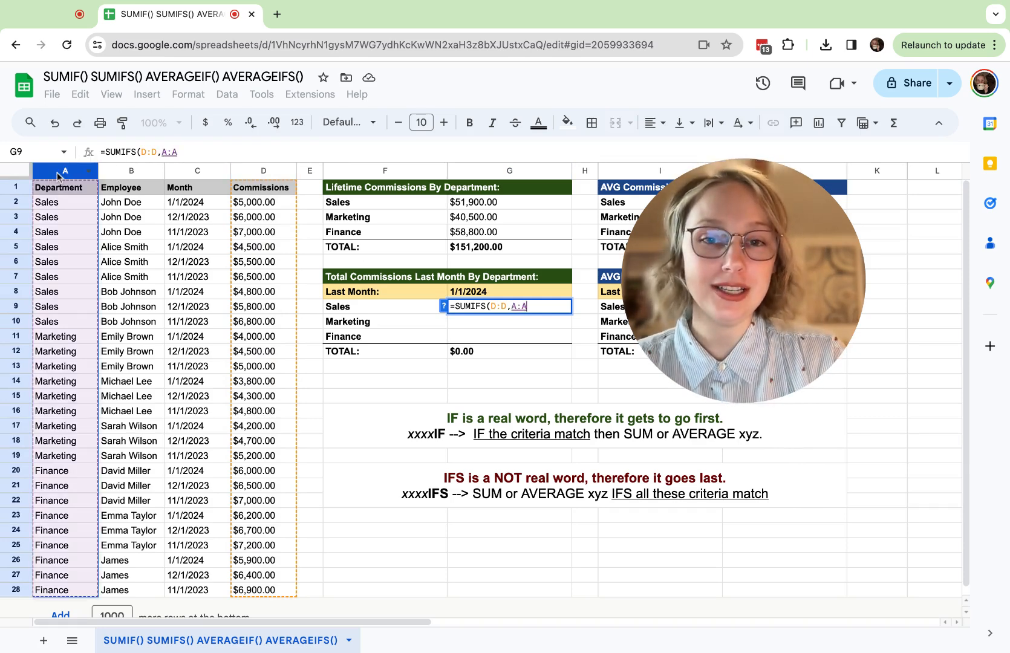
{"action": "type", "text": ","}
{"action": "left_click", "coordinate": [341, 307]}
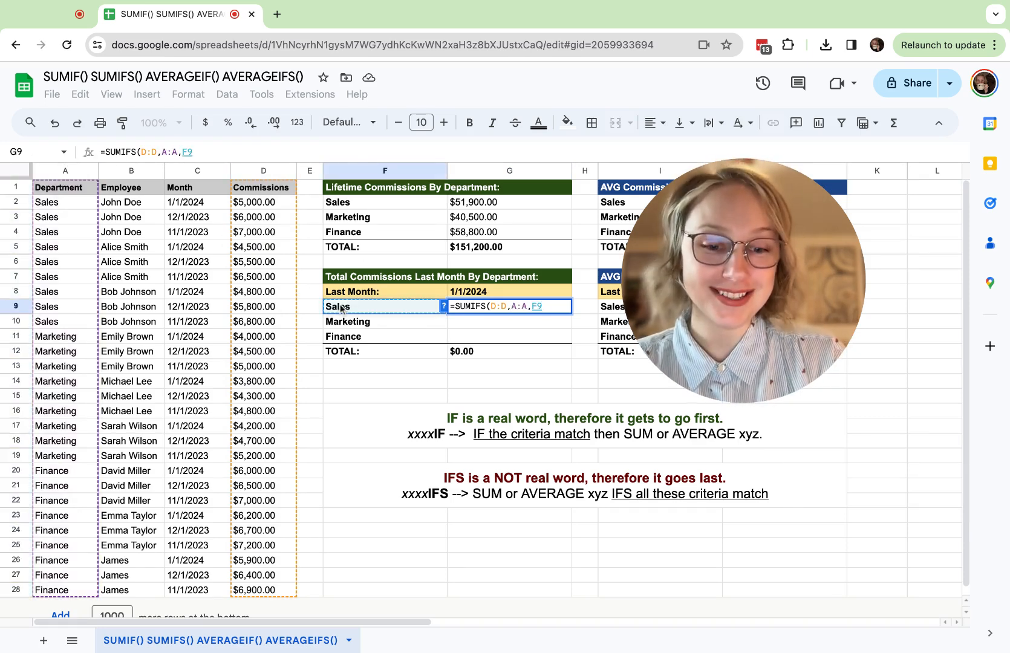
Step: Add C:C matching the last-month date as the second SUMIFS criterion, with its cell locked as $G$8, and close the formula
{"action": "type", "text": ","}
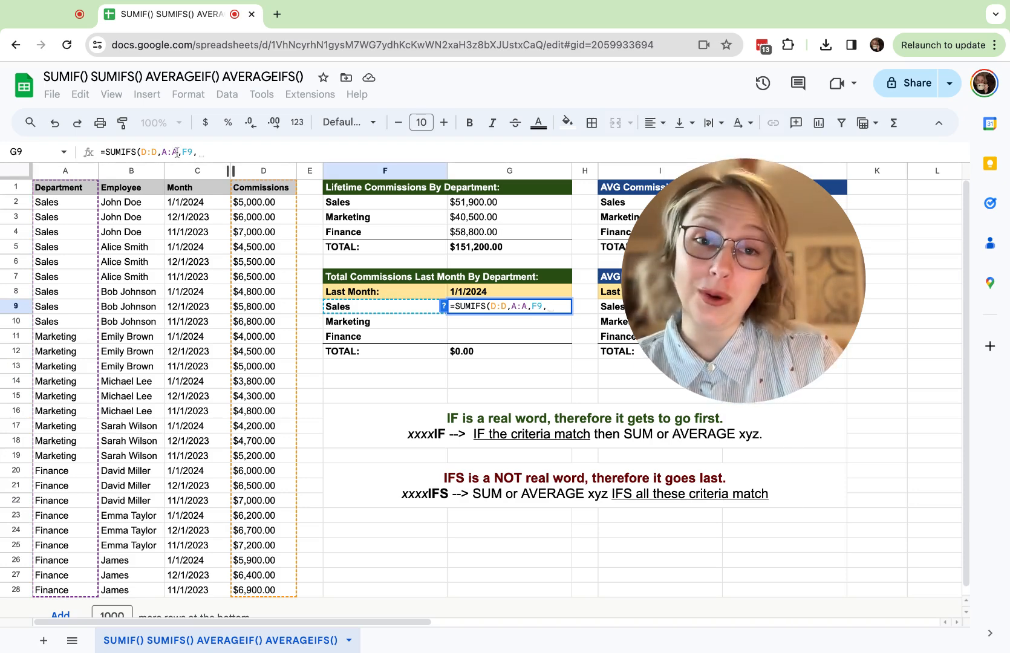
{"action": "left_click", "coordinate": [195, 173]}
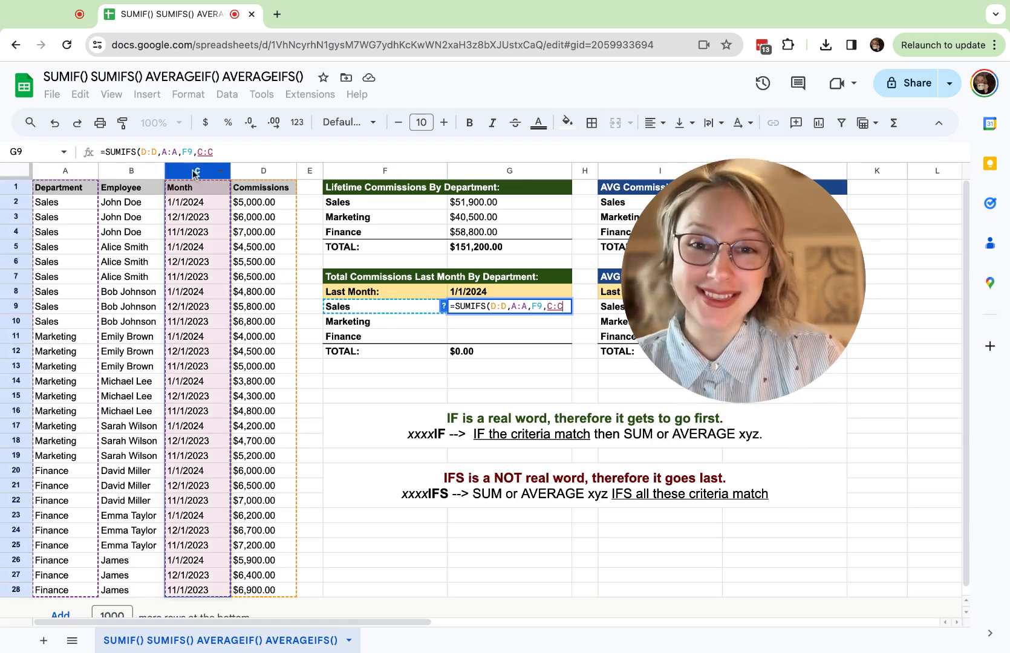
{"action": "type", "text": ","}
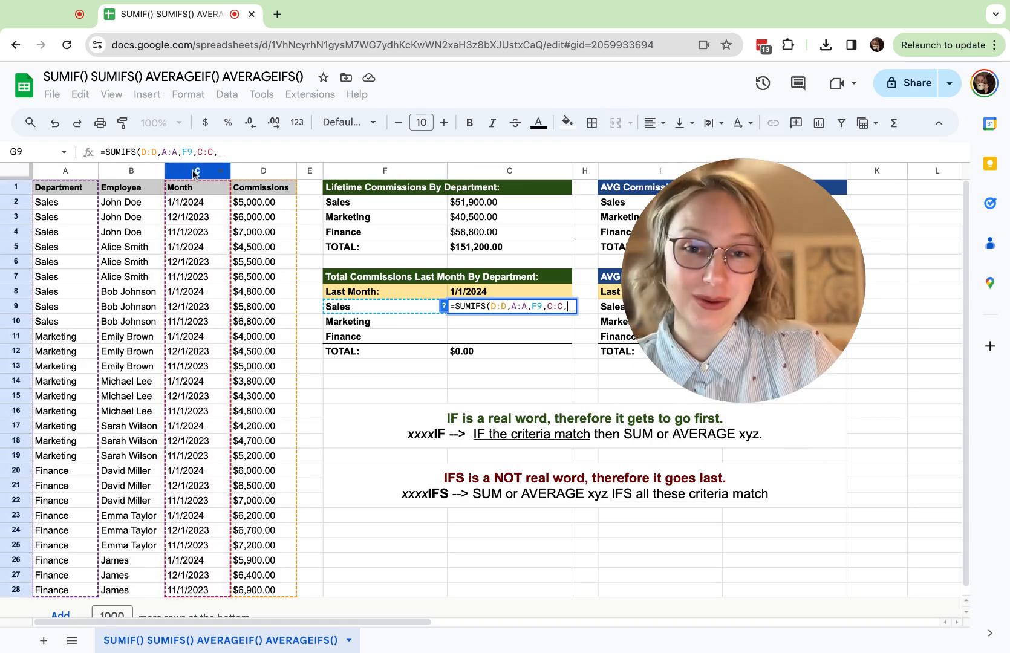
{"action": "left_click", "coordinate": [505, 296]}
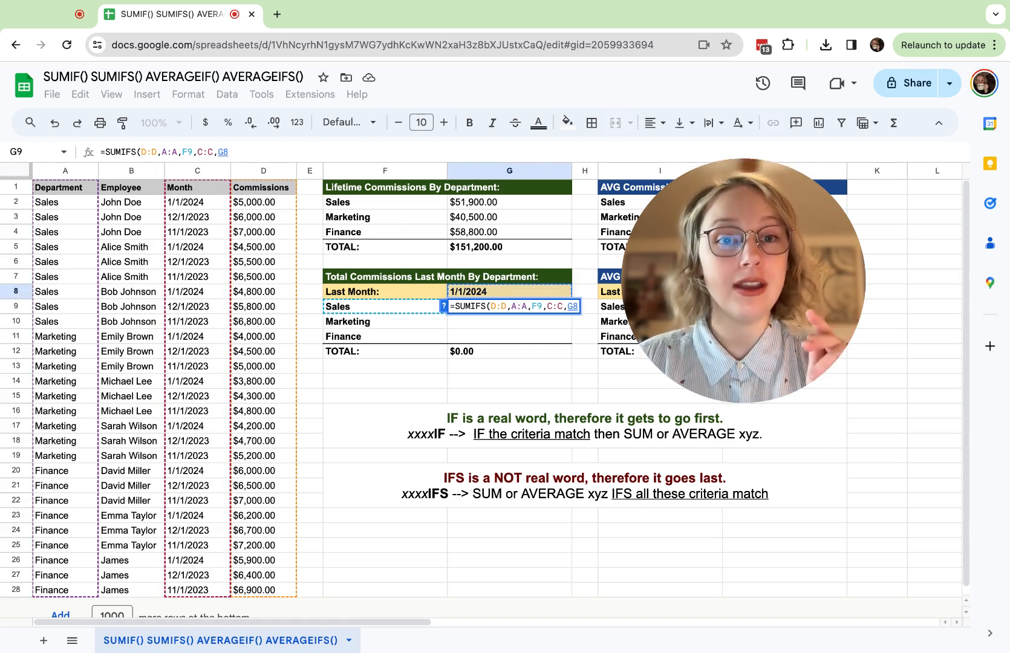
{"action": "type", "text": ")"}
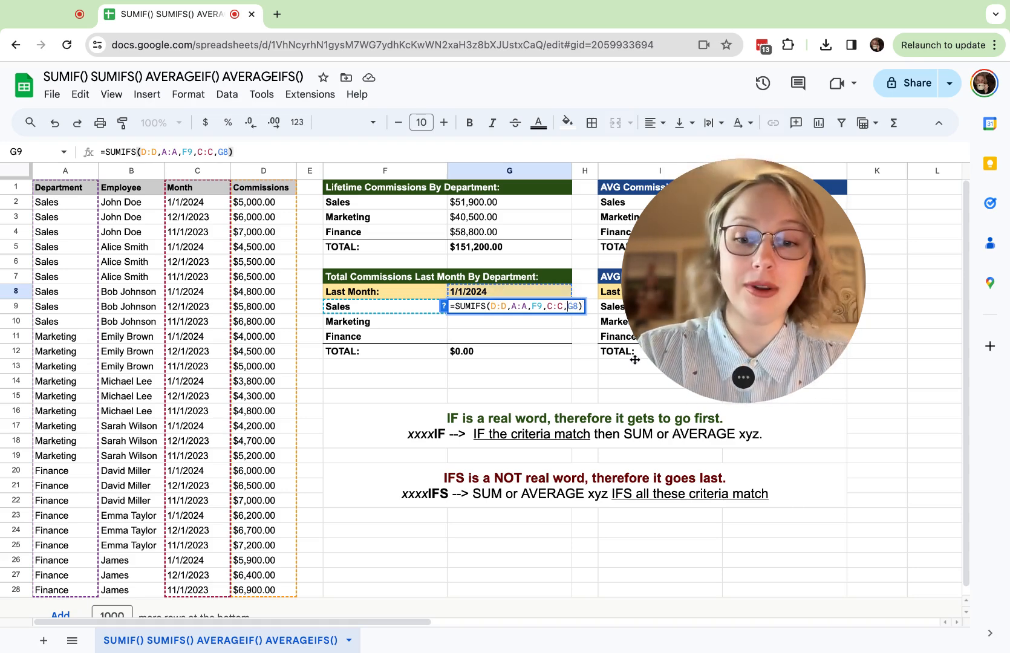
{"action": "key", "text": "F4"}
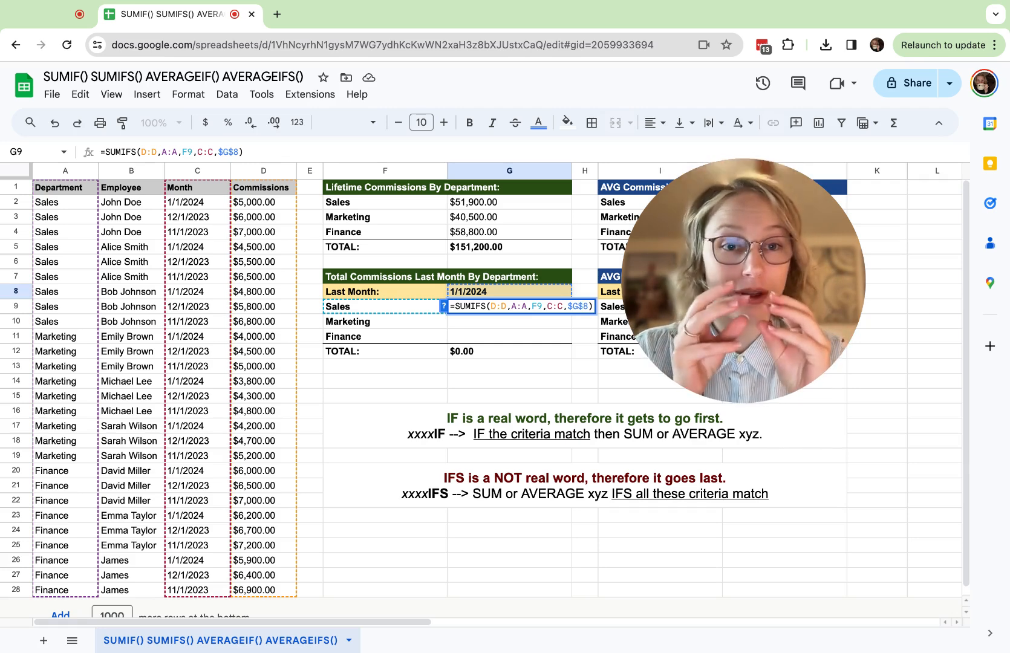
Step: Enter the SUMIFS formula in G9 and fill it down through G11
{"action": "key", "text": "Return"}
{"action": "left_click", "coordinate": [569, 313]}
{"action": "left_click_drag", "start_coordinate": [570, 313], "coordinate": [571, 338]}
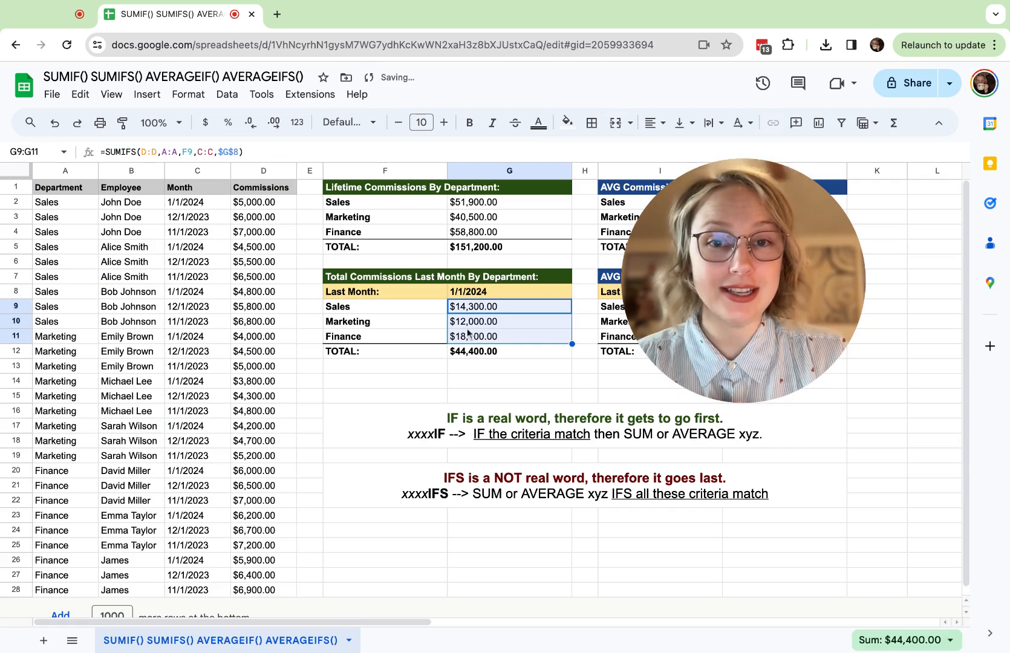
Step: Check the Sales result in G9 by selecting the 1/1/2024 Sales commissions in D2, D5 and D8 together
{"action": "left_click", "coordinate": [457, 308]}
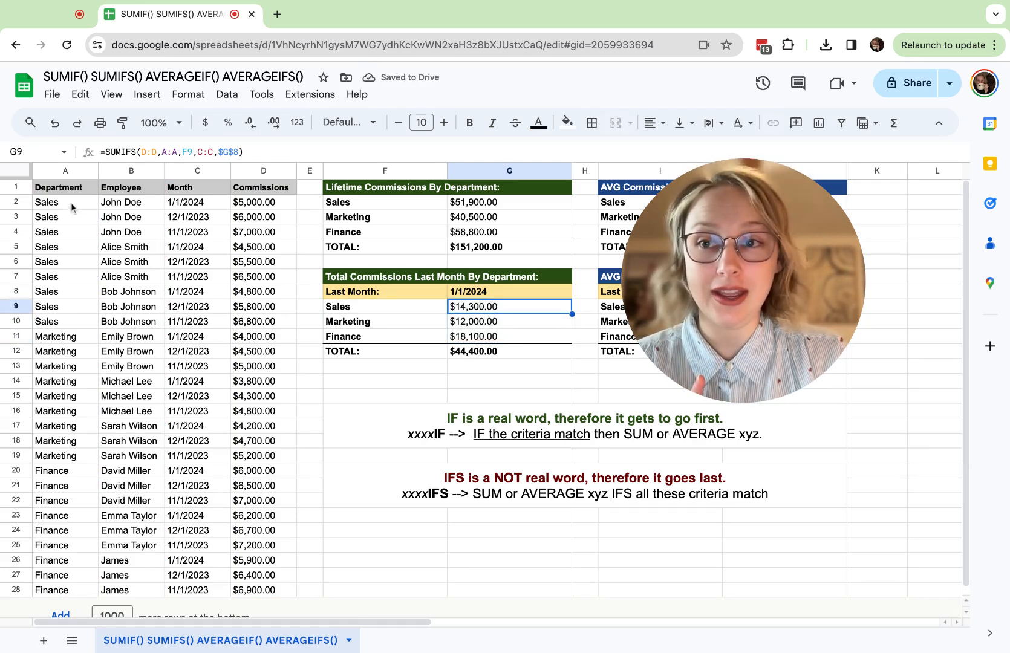
{"action": "left_click_drag", "start_coordinate": [70, 212], "coordinate": [263, 321]}
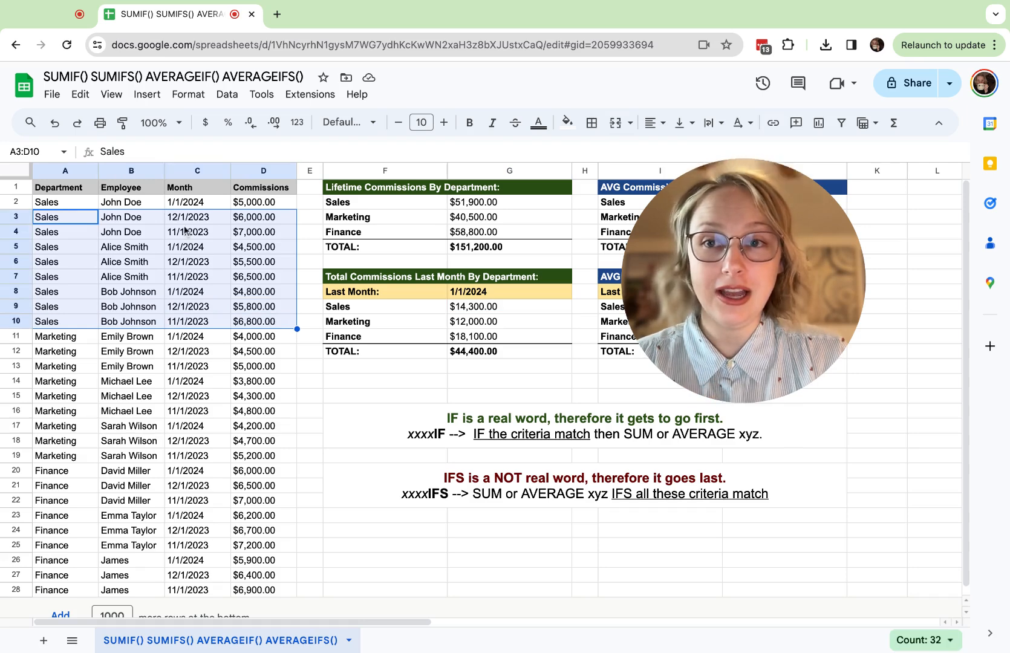
{"action": "left_click", "coordinate": [171, 205]}
{"action": "left_click", "coordinate": [259, 204]}
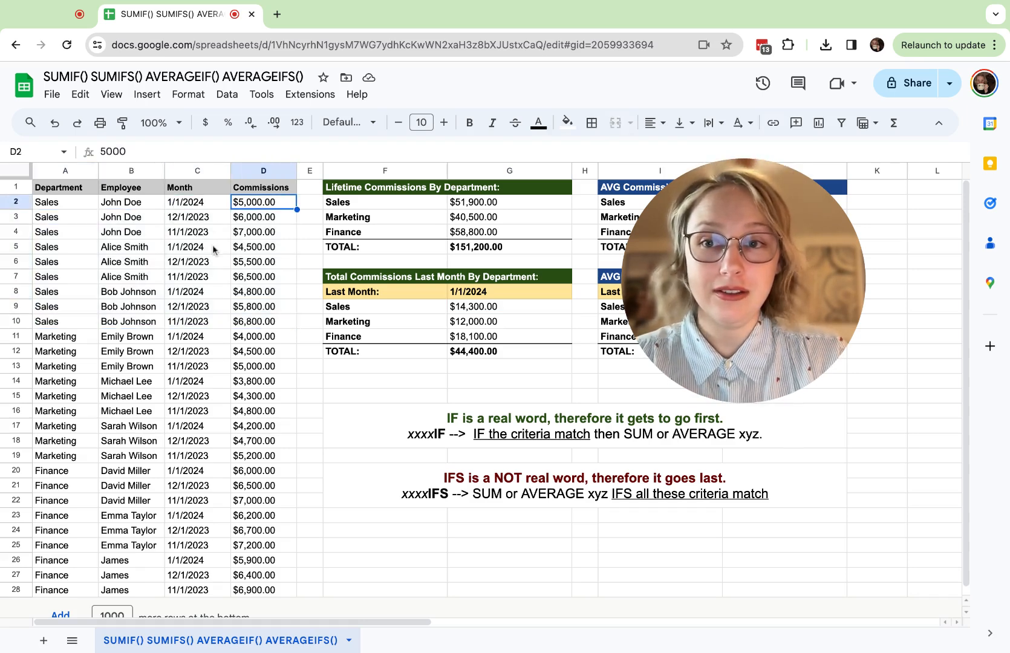
{"action": "left_click", "coordinate": [249, 247], "text": "super"}
{"action": "left_click", "coordinate": [252, 293], "text": "super"}
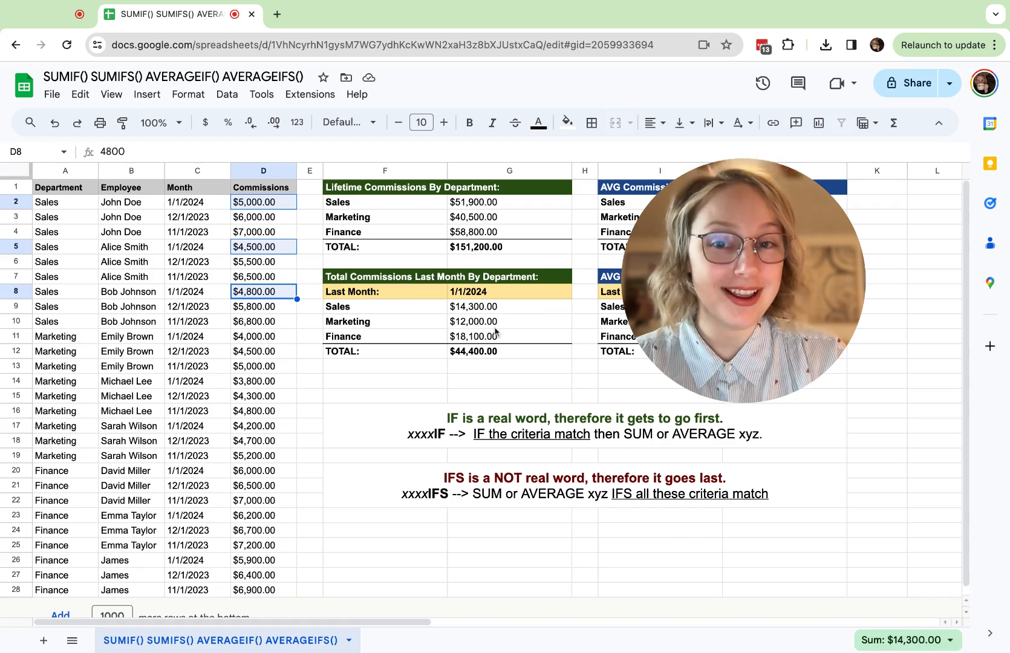
{"action": "left_click", "coordinate": [438, 396]}
Step: Test the SUMIFS results with 2/1/2024 as the last-month date in G8, and undo that date change
{"action": "left_click", "coordinate": [487, 294]}
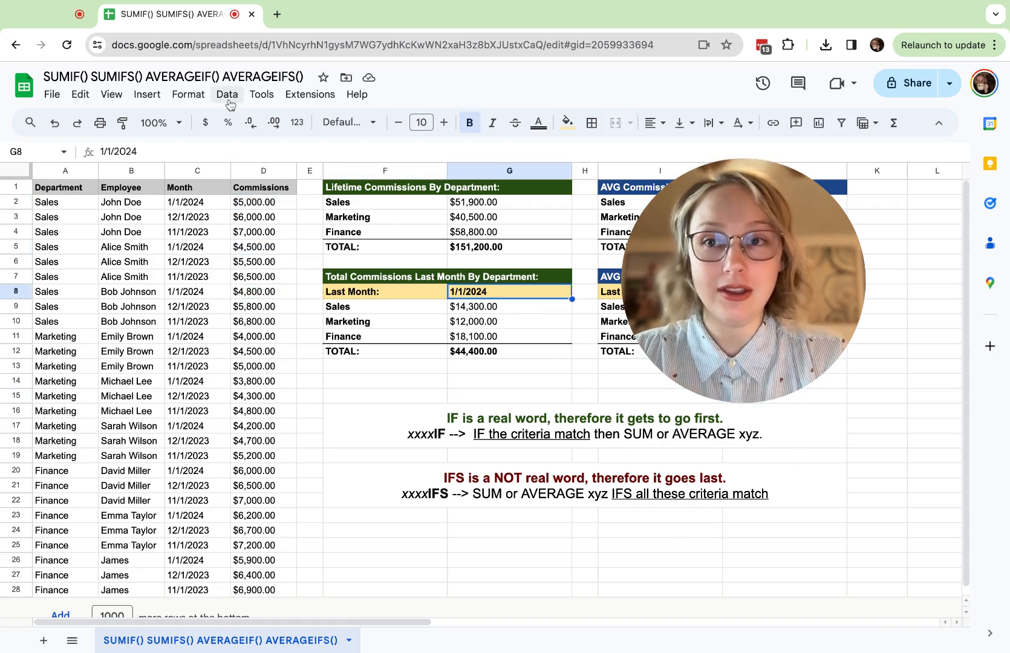
{"action": "left_click", "coordinate": [104, 152]}
{"action": "key", "text": "BackSpace"}
{"action": "type", "text": "2"}
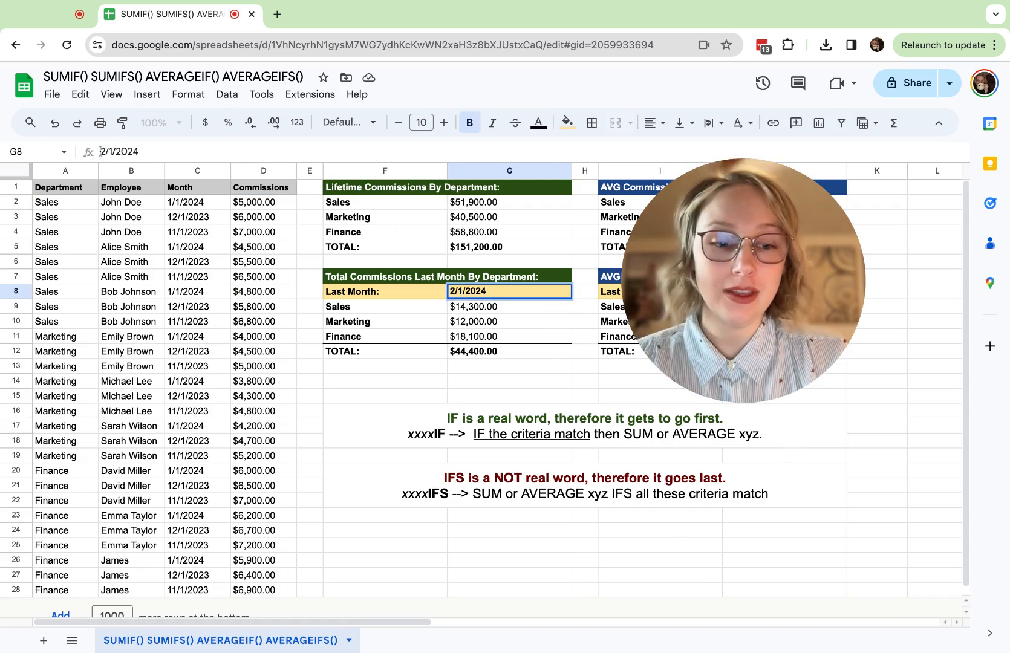
{"action": "key", "text": "Return"}
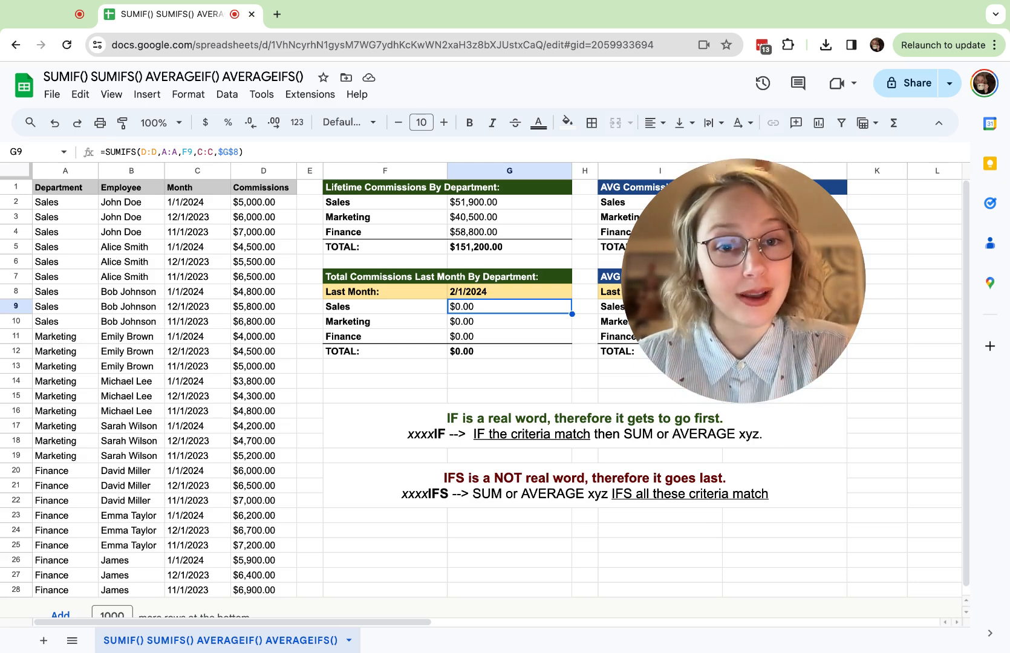
{"action": "key", "text": "ctrl+z"}
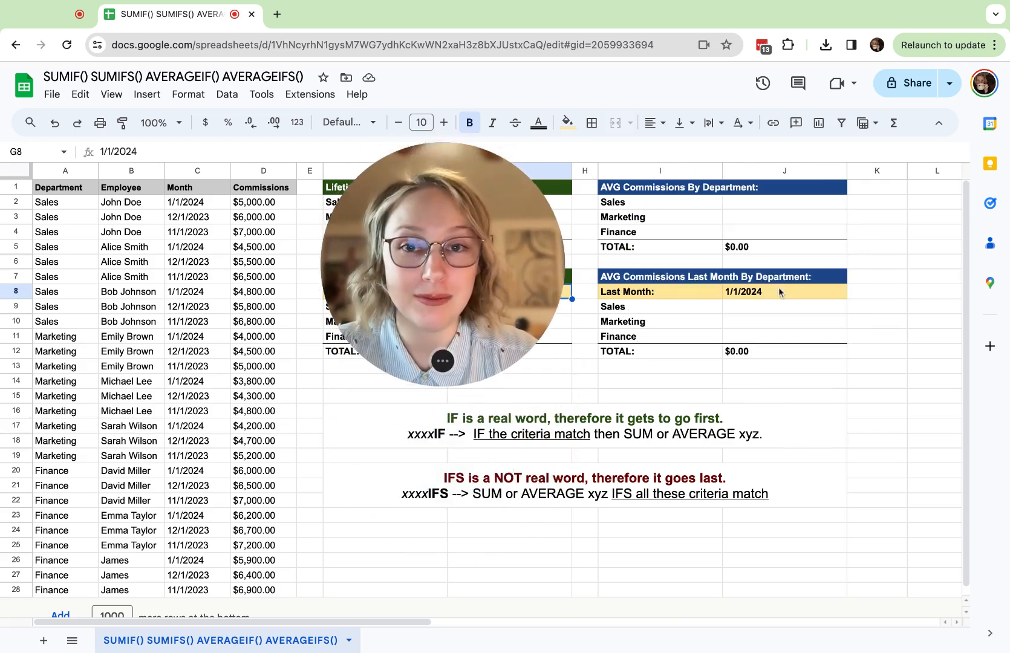
Step: Start an AVERAGEIF formula in J2 with A:A as the criteria range
{"action": "left_click", "coordinate": [778, 202]}
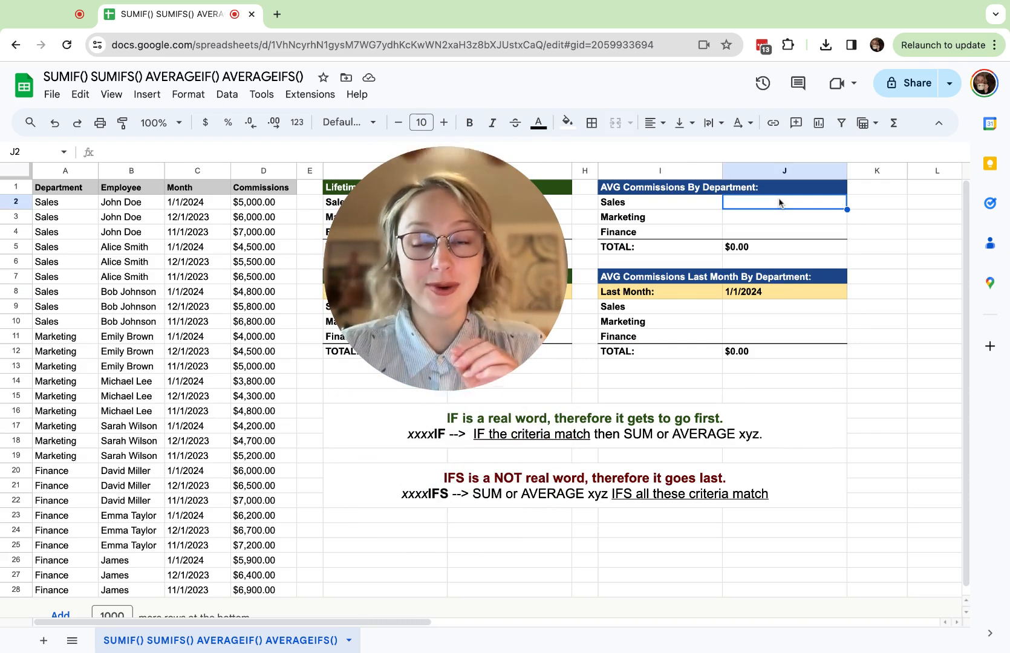
{"action": "type", "text": "AVE"}
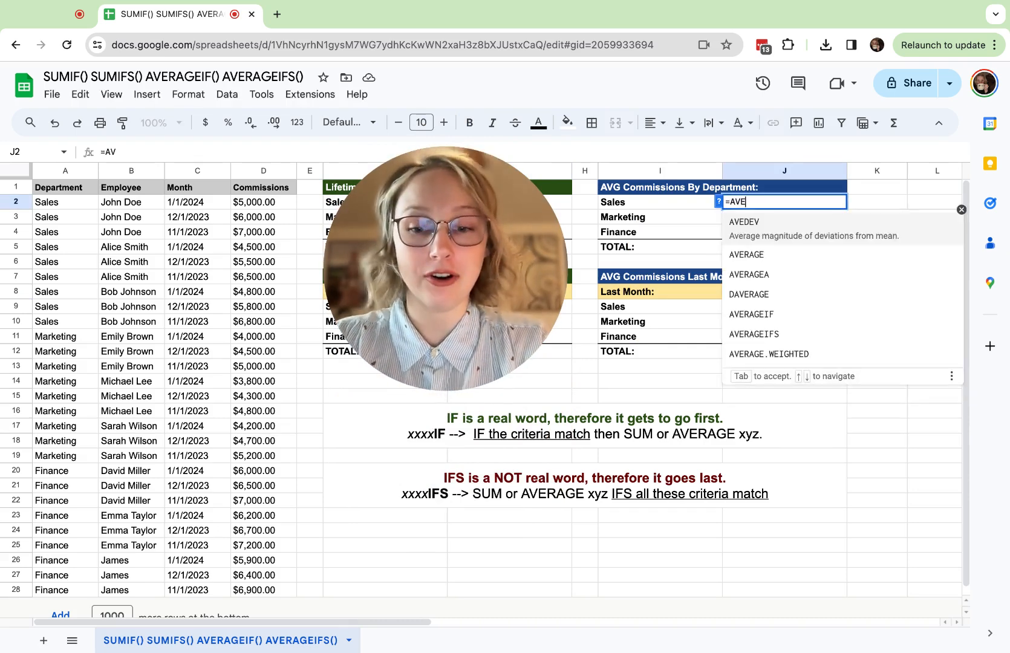
{"action": "type", "text": "RAGEIF"}
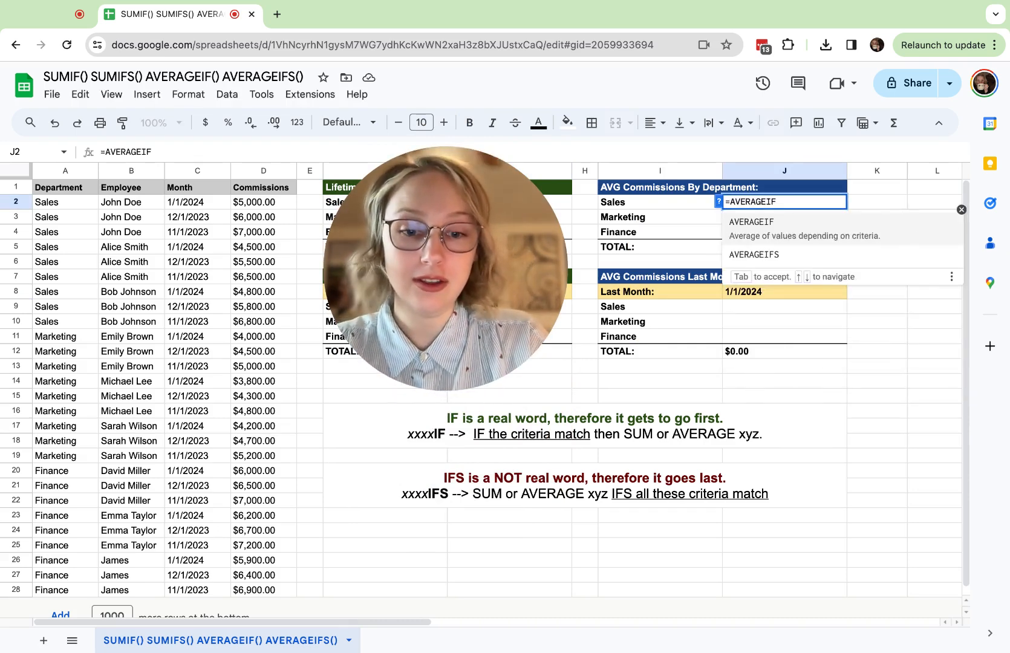
{"action": "type", "text": "(A:A,"}
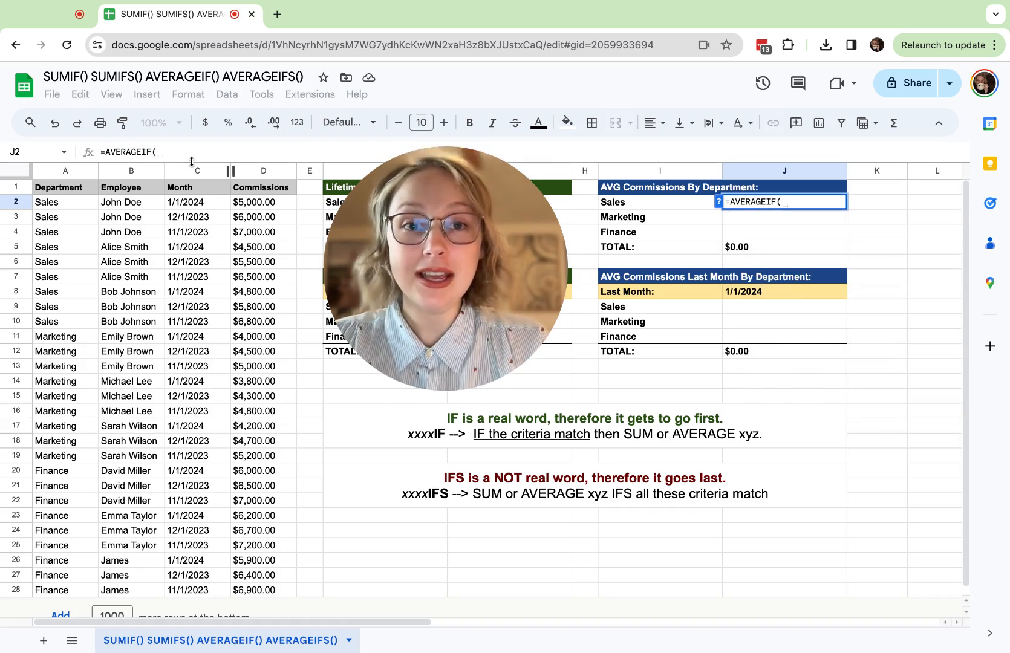
{"action": "left_click", "coordinate": [72, 172]}
{"action": "type", "text": ","}
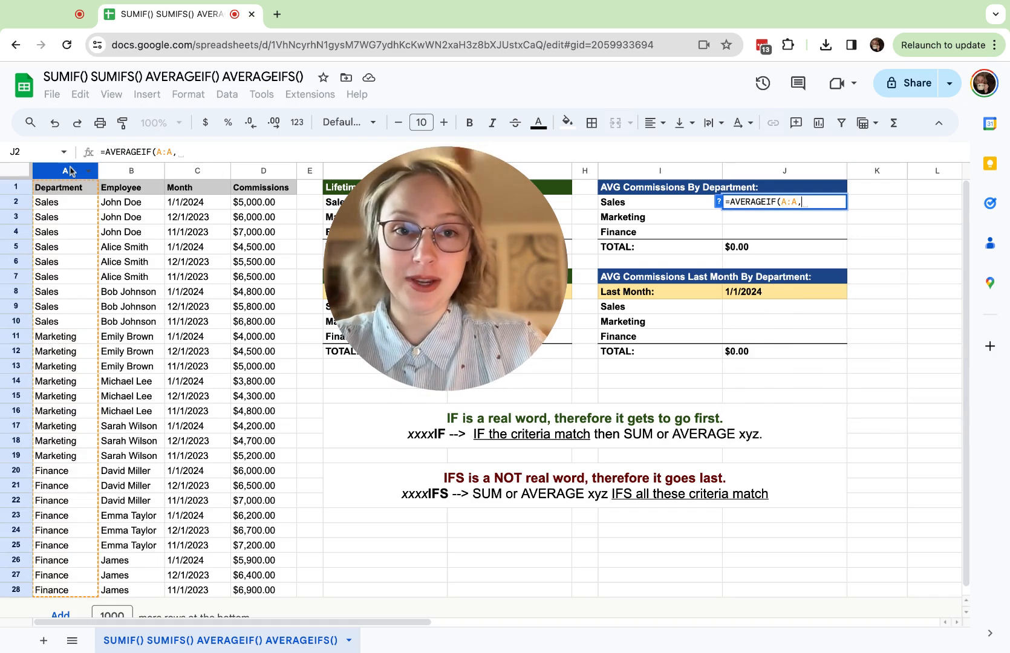
Step: Complete the J2 formula with I2 as the criterion and D:D as the average range, and fill it down through J4
{"action": "left_click", "coordinate": [608, 206]}
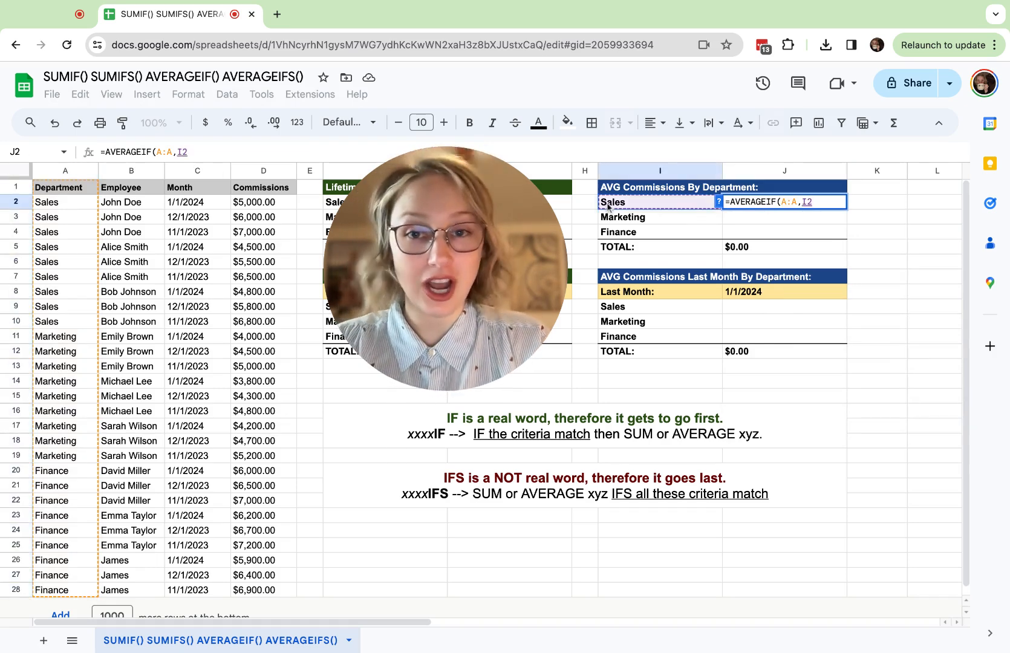
{"action": "type", "text": ","}
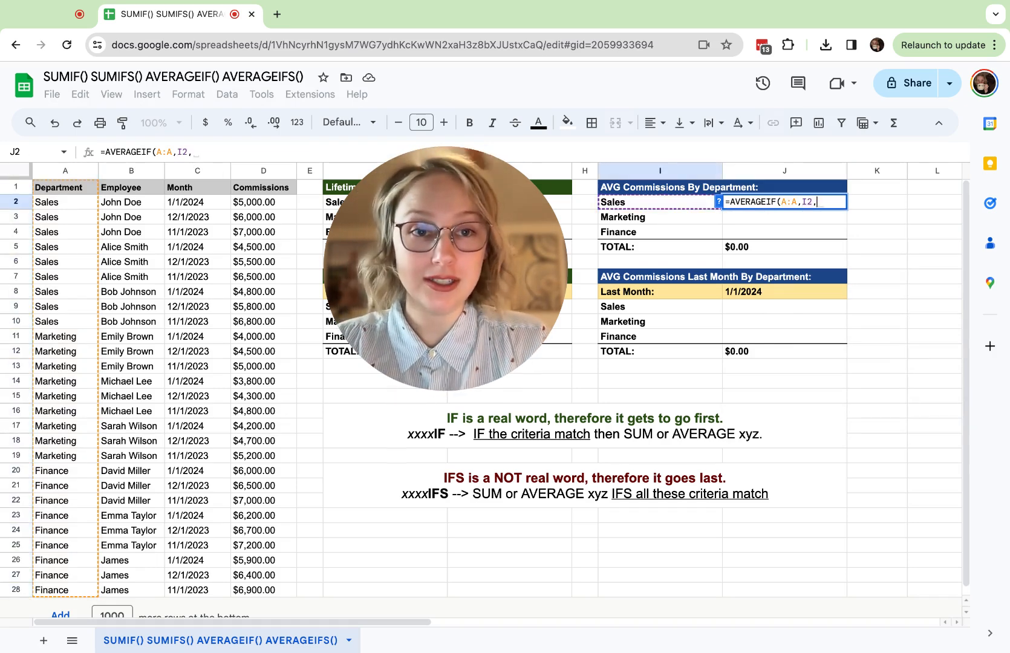
{"action": "left_click", "coordinate": [250, 166]}
{"action": "key", "text": "Return"}
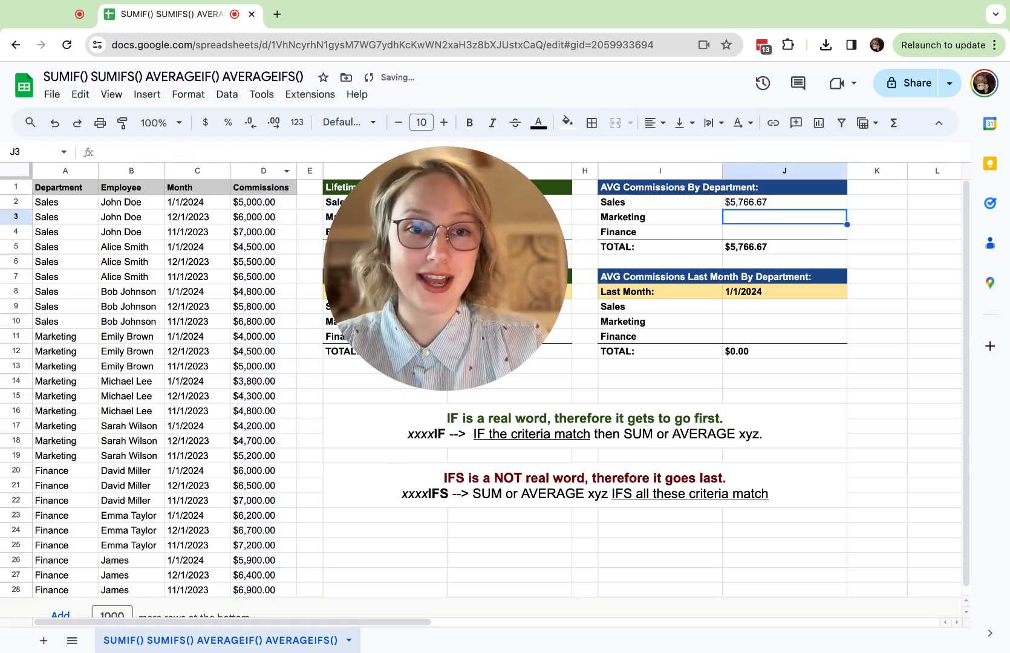
{"action": "left_click", "coordinate": [827, 207]}
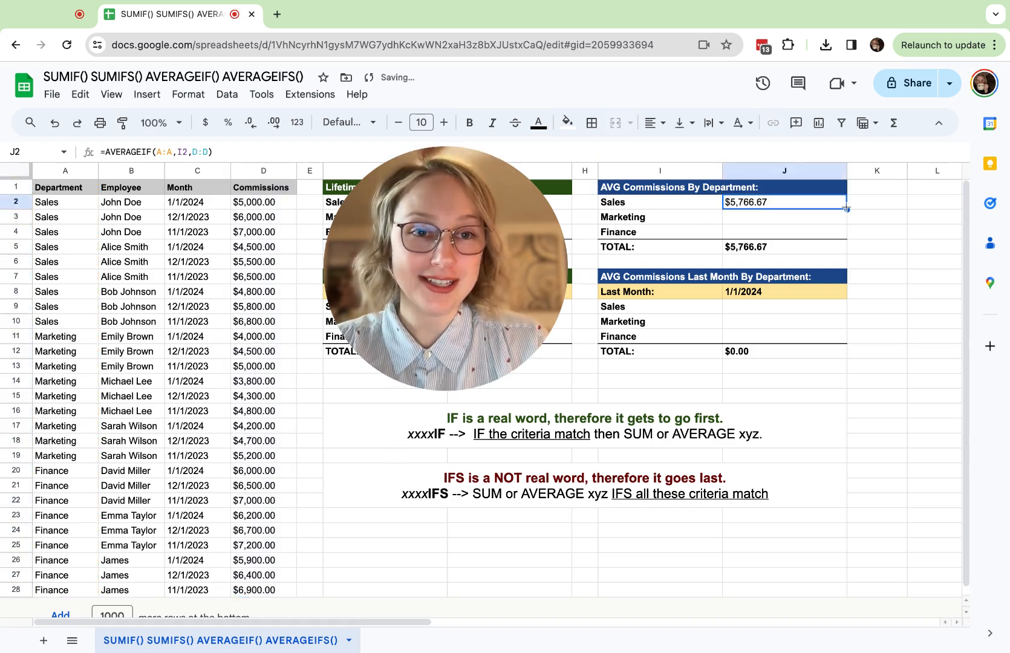
{"action": "left_click_drag", "start_coordinate": [845, 209], "coordinate": [846, 239]}
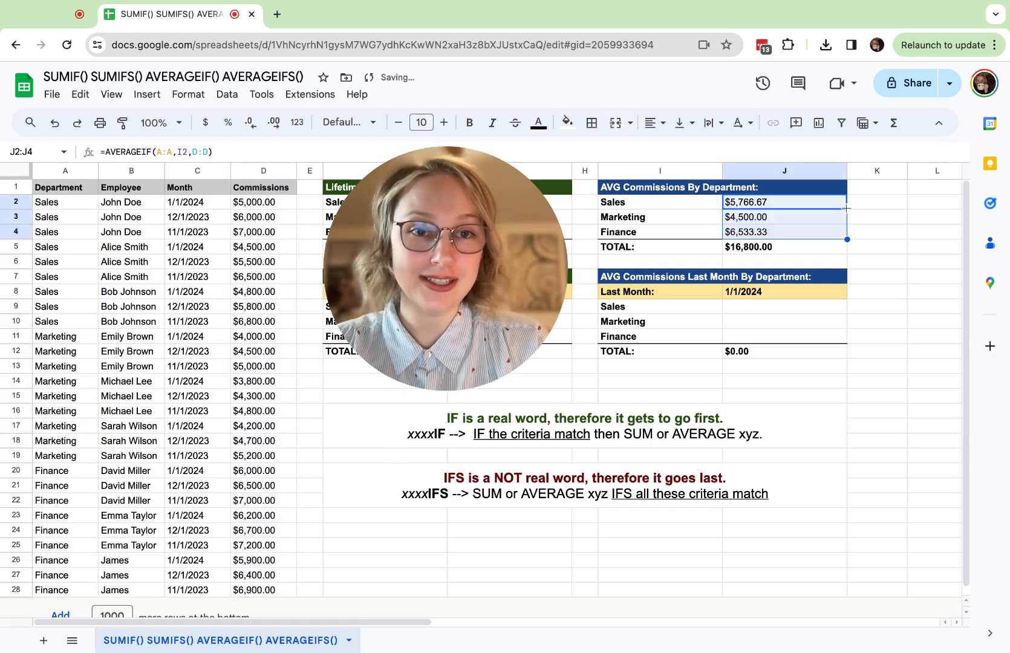
Step: Start an AVERAGEIFS formula in J9 with D:D as the average range and A:A matching I9 as the first criterion
{"action": "left_click", "coordinate": [737, 308]}
{"action": "type", "text": "="}
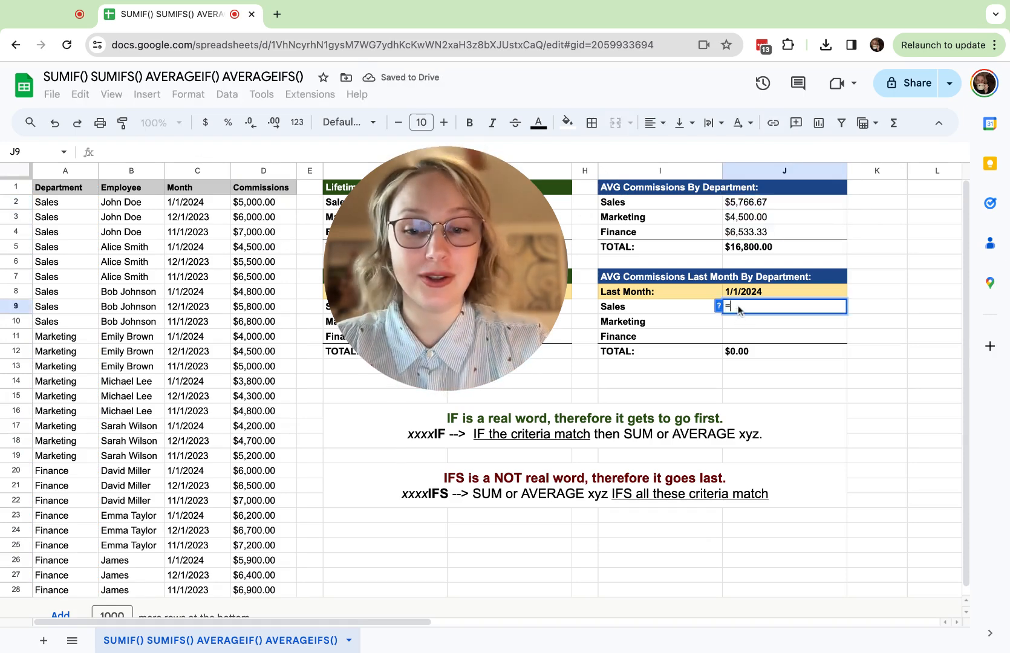
{"action": "type", "text": "AVERAGEIFS("}
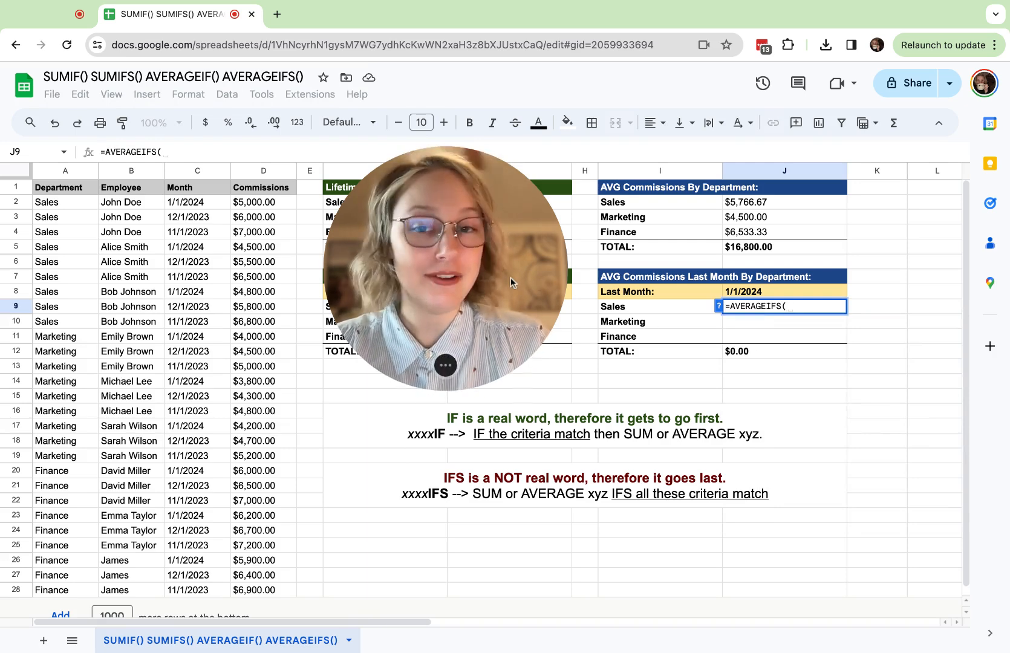
{"action": "left_click", "coordinate": [263, 172]}
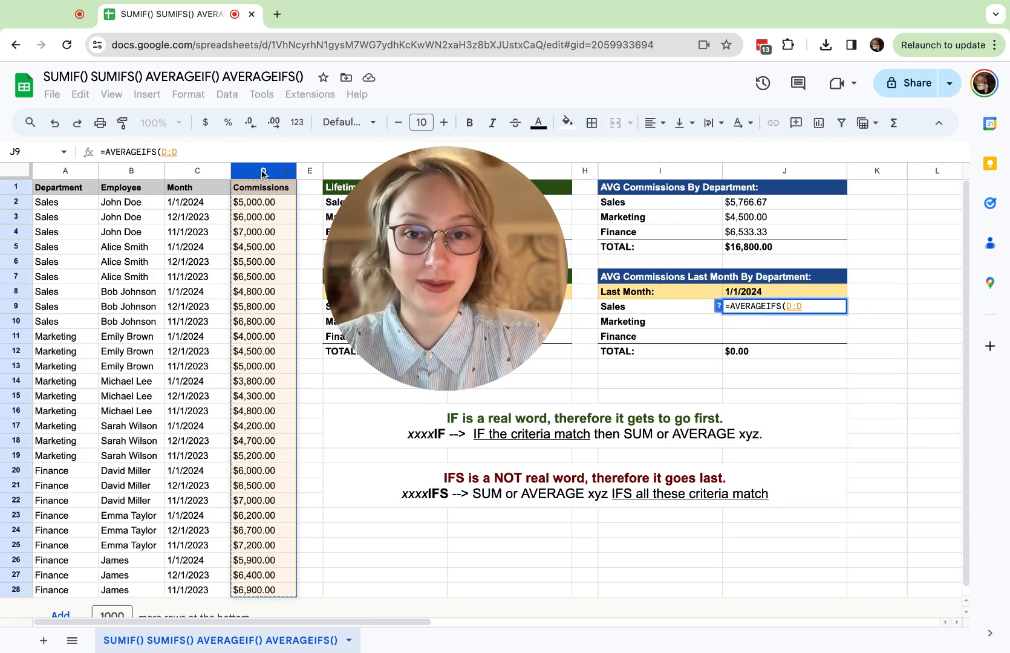
{"action": "type", "text": ","}
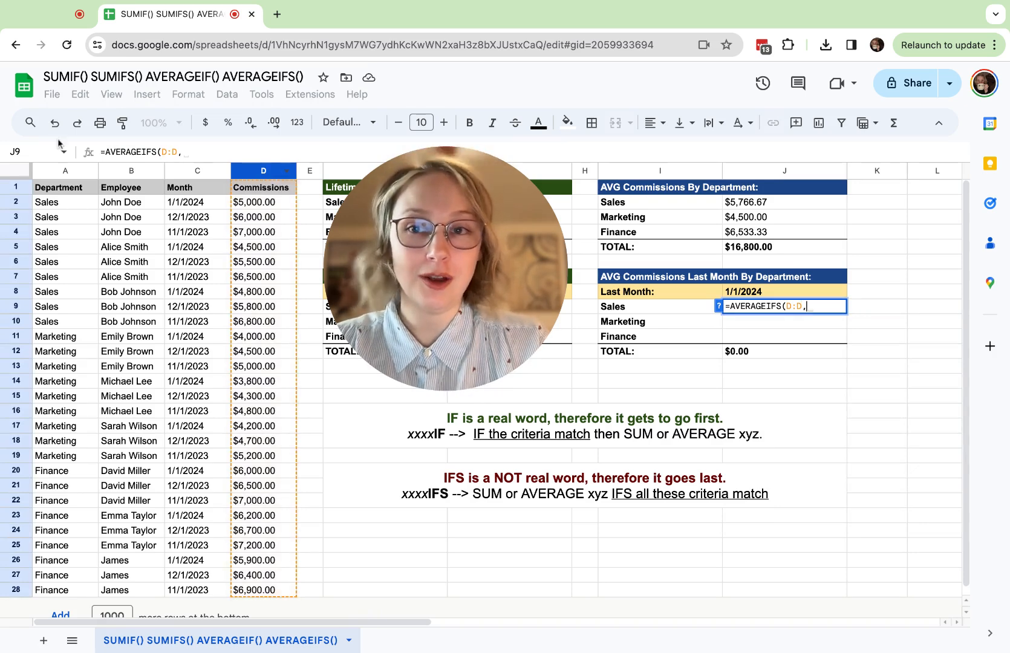
{"action": "left_click", "coordinate": [50, 172]}
{"action": "type", "text": ","}
{"action": "left_click", "coordinate": [619, 308]}
{"action": "type", "text": ","}
Step: Add C:C matching the last-month date as the second AVERAGEIFS criterion, with its cell locked as $J$8, and close the formula
{"action": "left_click", "coordinate": [197, 171]}
{"action": "type", "text": ","}
{"action": "left_click", "coordinate": [789, 291]}
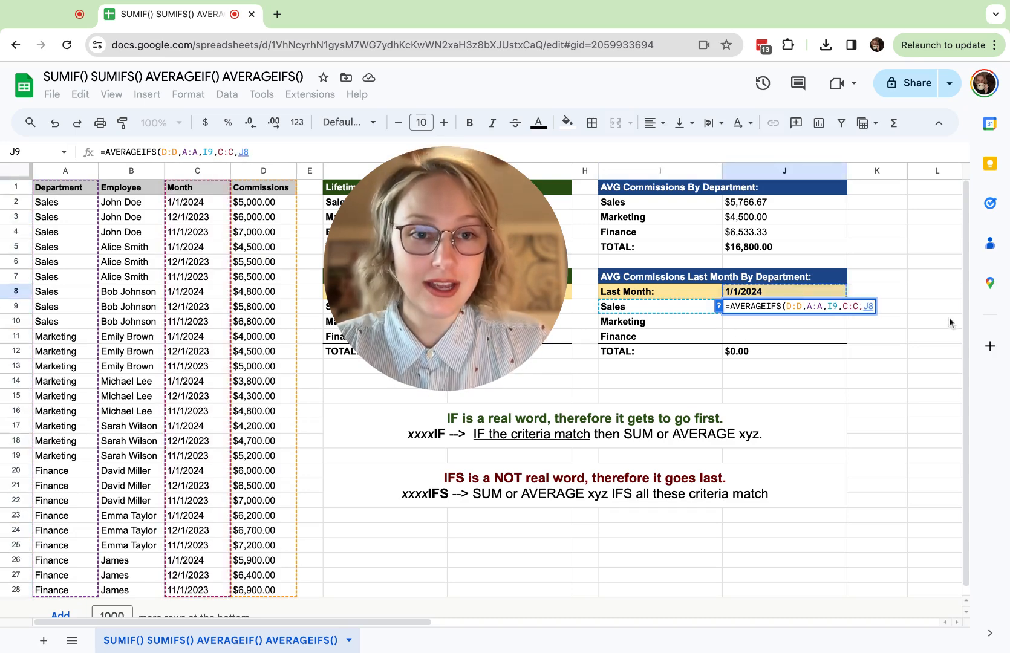
{"action": "left_click", "coordinate": [864, 306]}
{"action": "type", "text": "$8"}
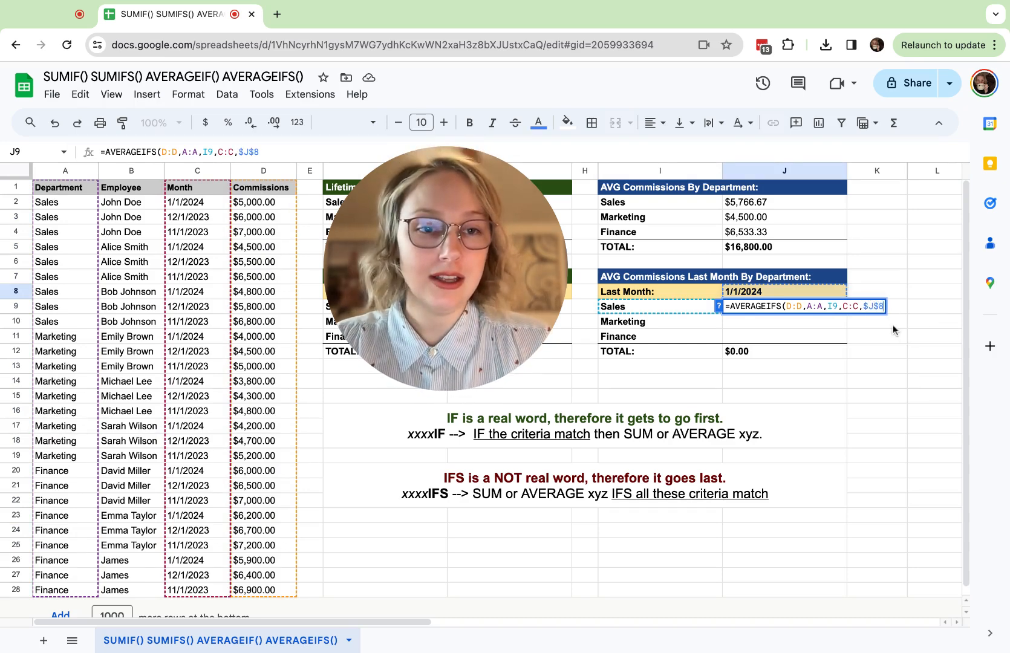
{"action": "type", "text": ")"}
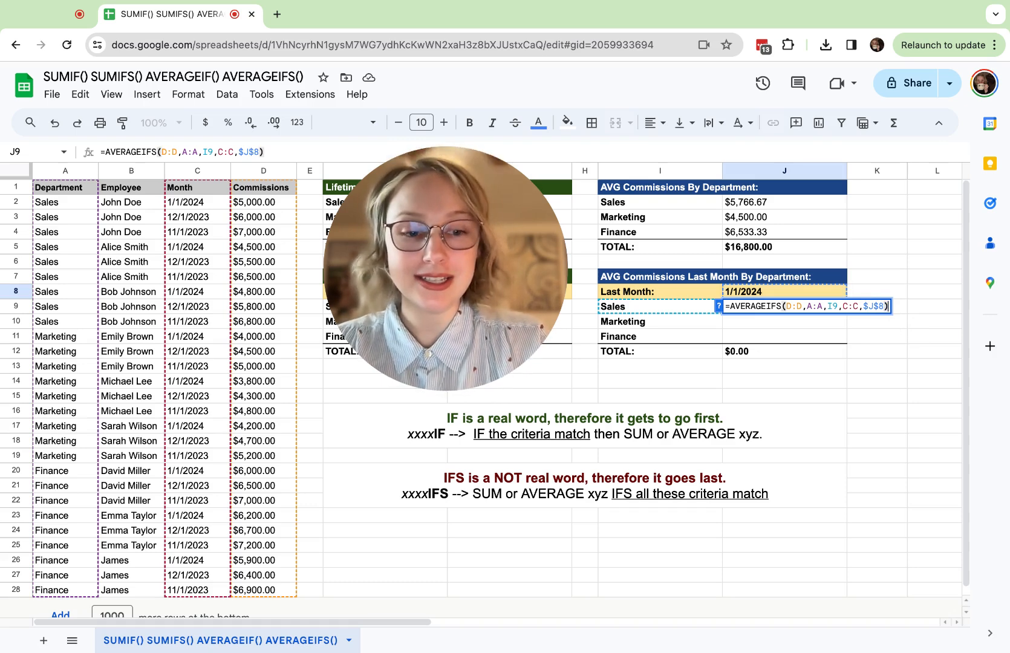
Step: Enter the AVERAGEIFS formula in J9 and fill it down through J11
{"action": "key", "text": "Return"}
{"action": "left_click", "coordinate": [845, 311]}
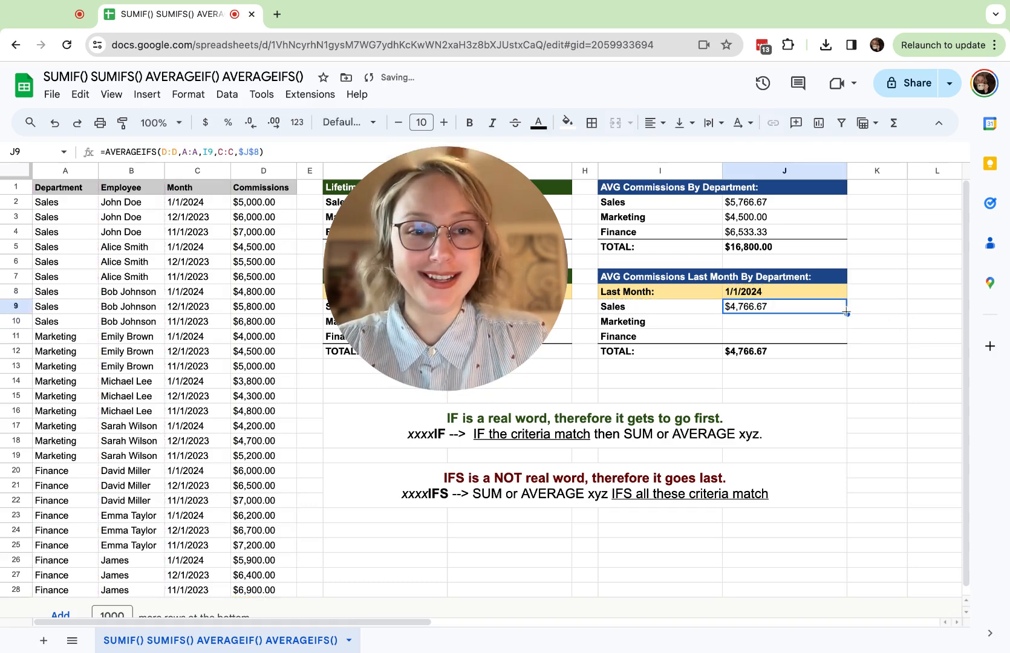
{"action": "left_click_drag", "start_coordinate": [846, 312], "coordinate": [848, 336]}
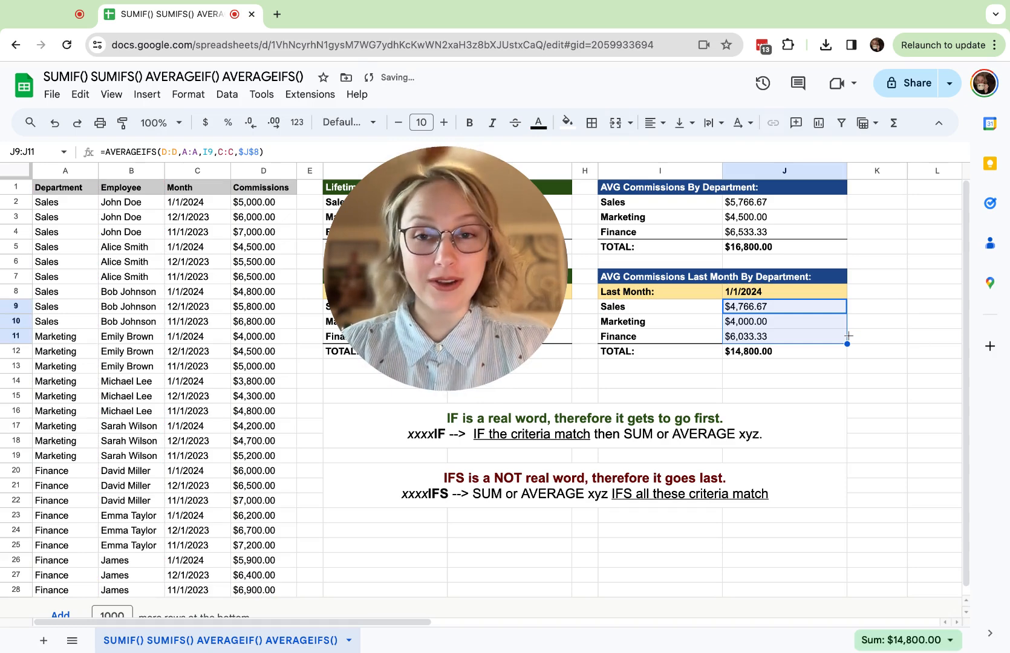
{"action": "left_click", "coordinate": [859, 426]}
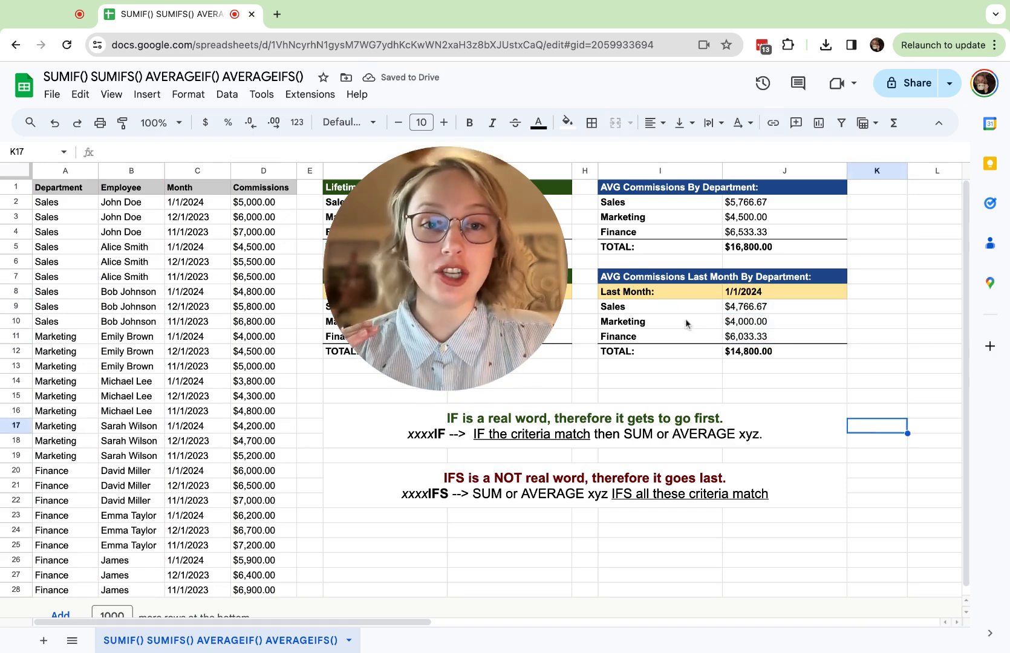
Step: Review the last-month averages by selecting the Sales row I9:J9 and the Marketing and Finance rows I10:J11
{"action": "left_click_drag", "start_coordinate": [770, 311], "coordinate": [694, 312]}
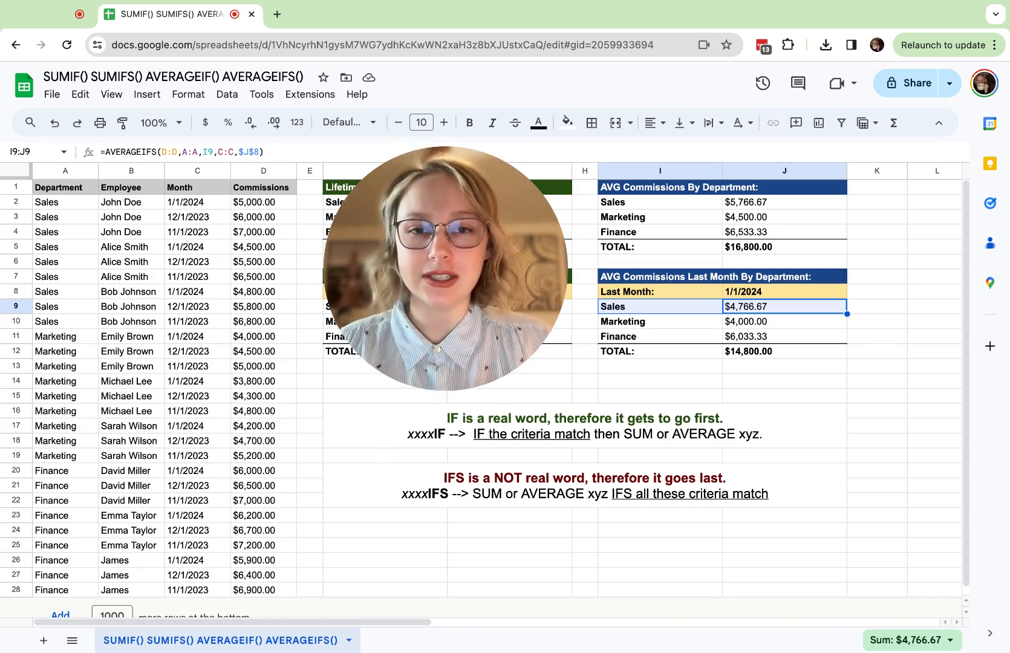
{"action": "left_click", "coordinate": [710, 321]}
{"action": "key", "text": "shift+Down"}
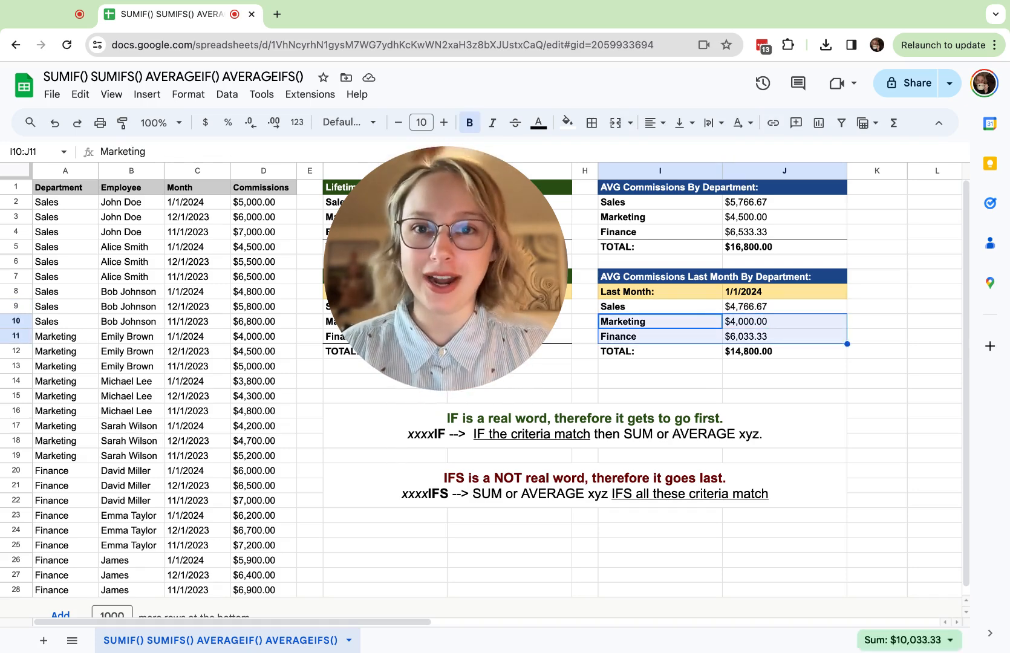
{"action": "left_click_drag", "start_coordinate": [748, 203], "coordinate": [750, 336]}
{"action": "left_click", "coordinate": [819, 396]}
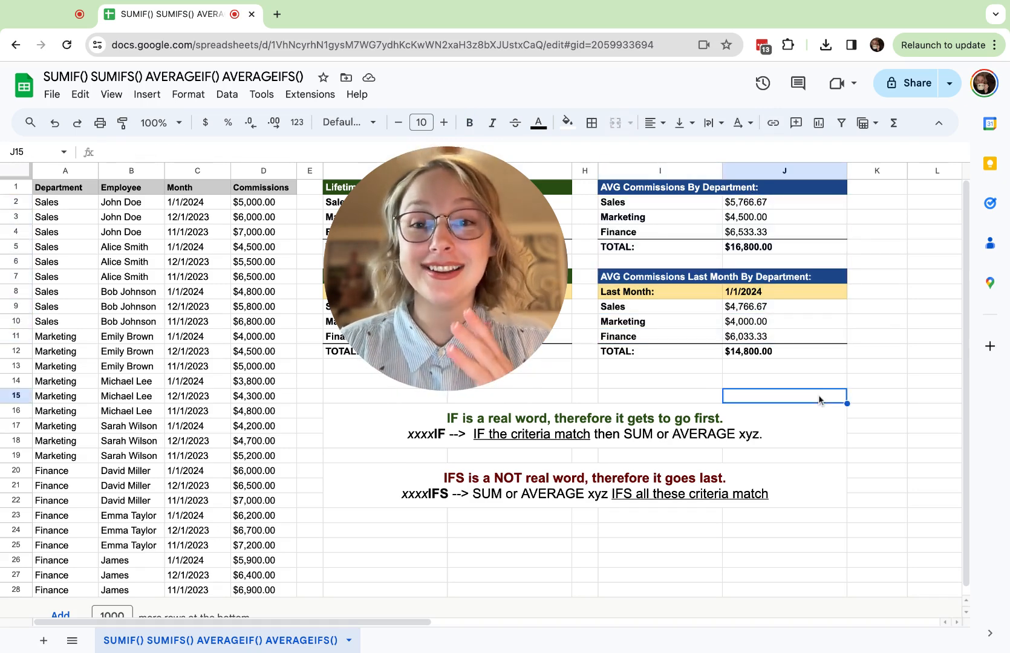